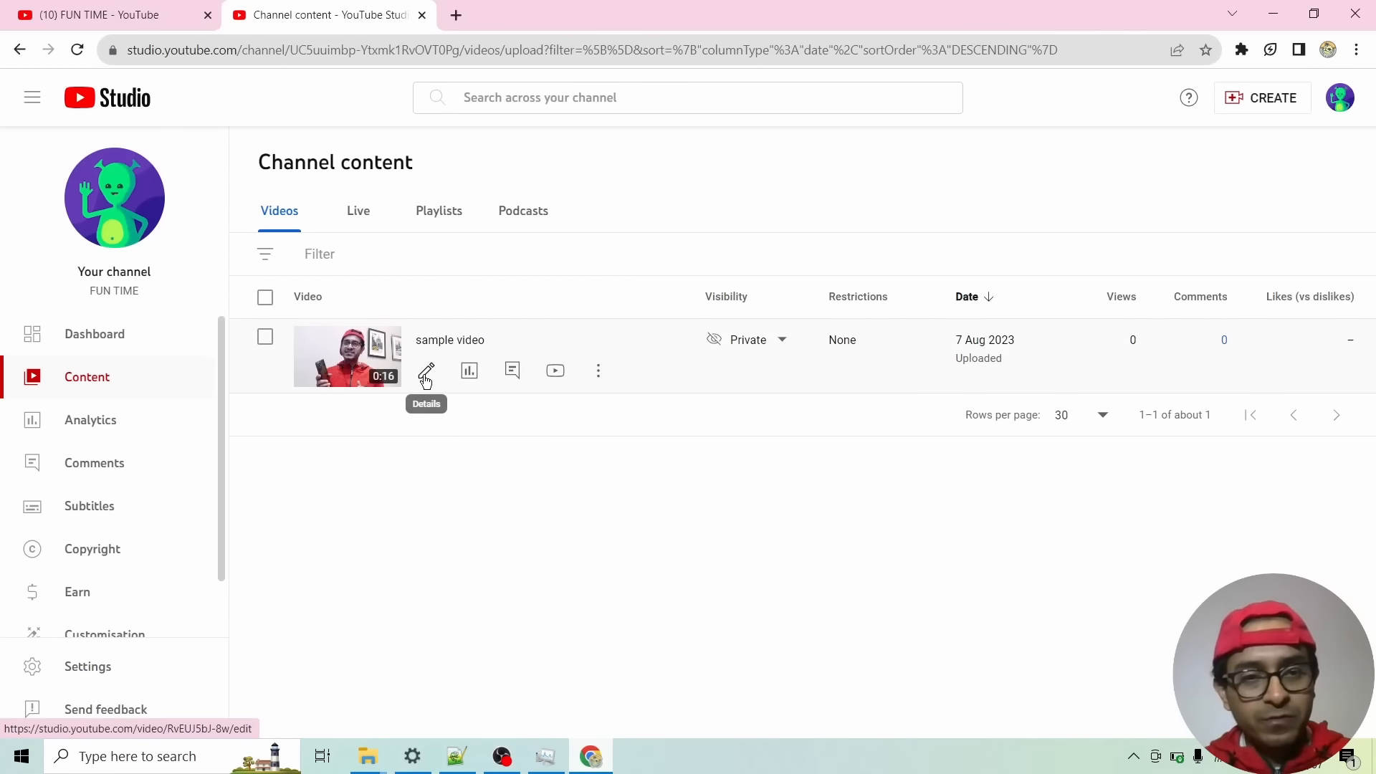
- Open the subtitles page of the sample video and view the video on YouTube
{"action": "left_click", "coordinate": [426, 372]}
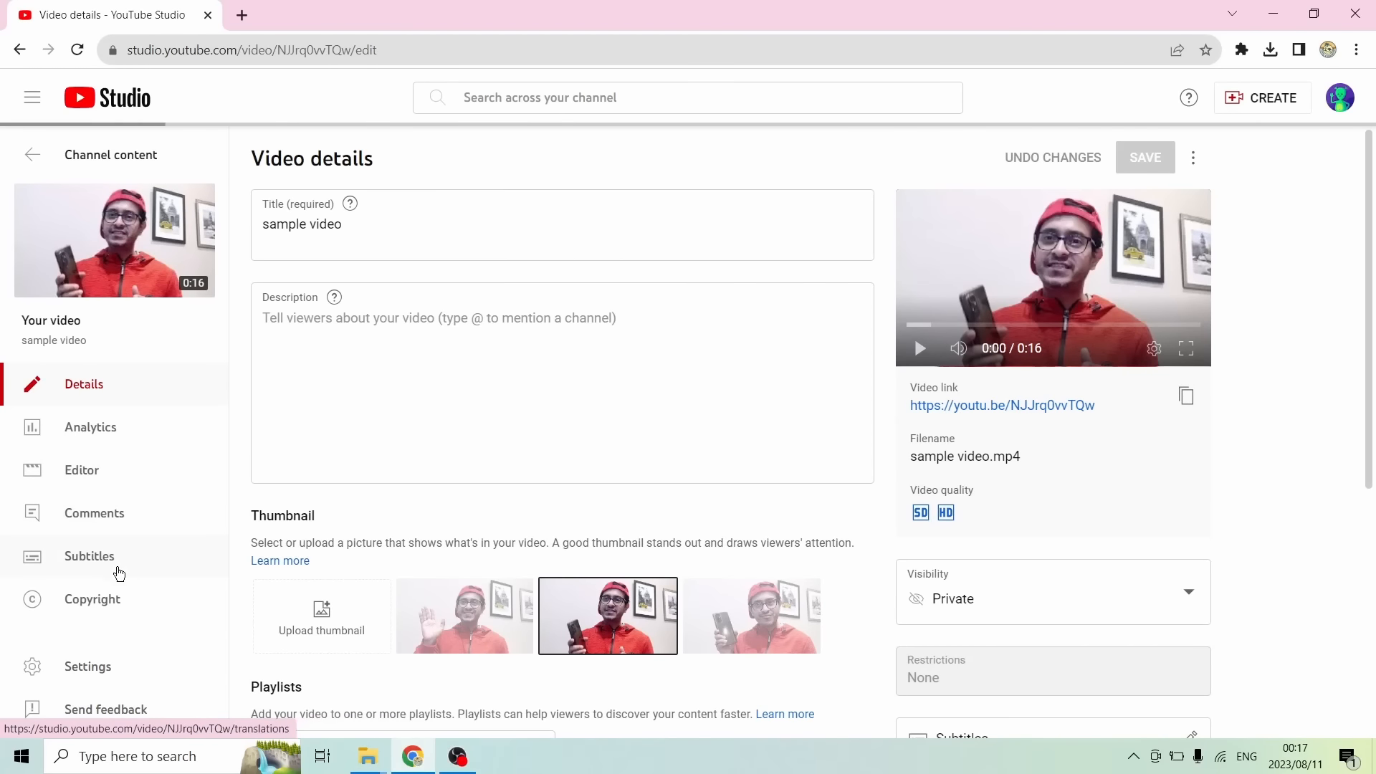
{"action": "left_click", "coordinate": [90, 560]}
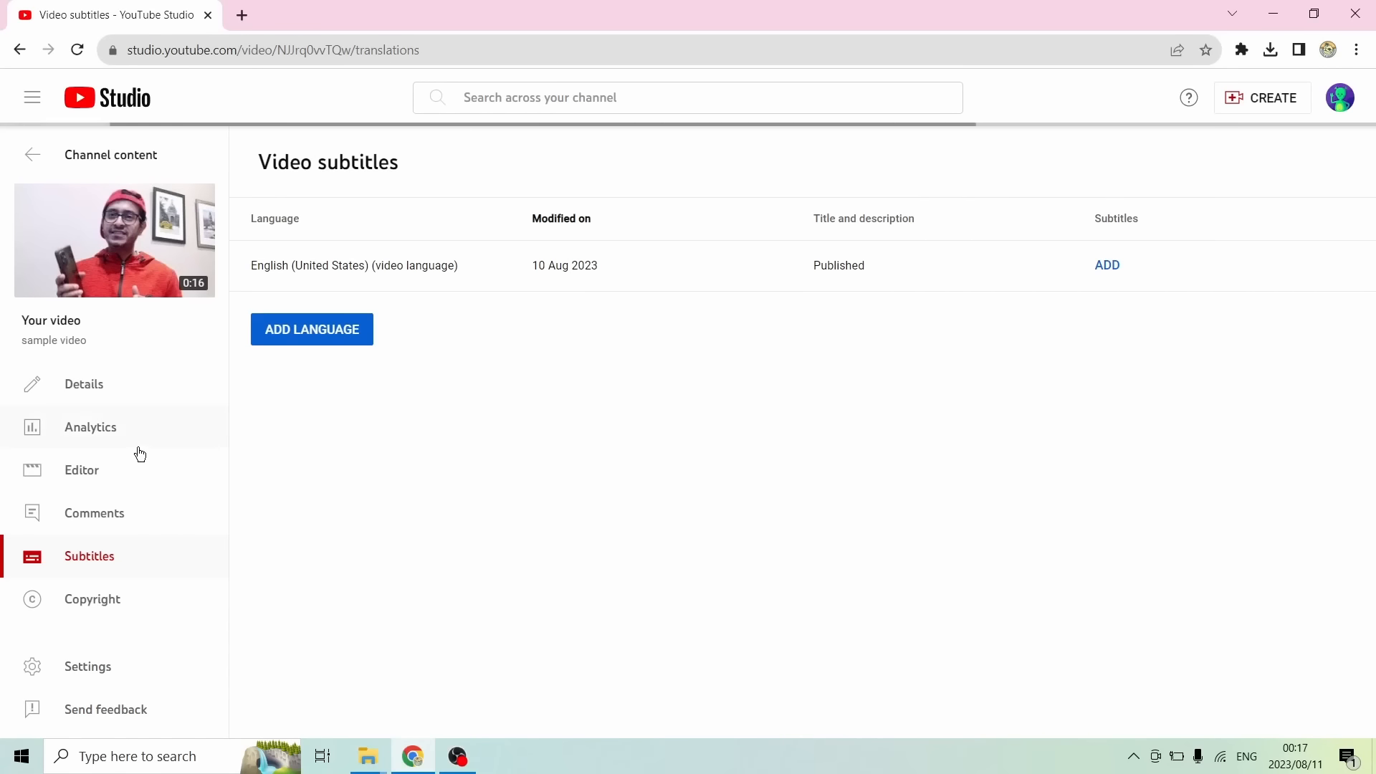
{"action": "mouse_move", "coordinate": [130, 244]}
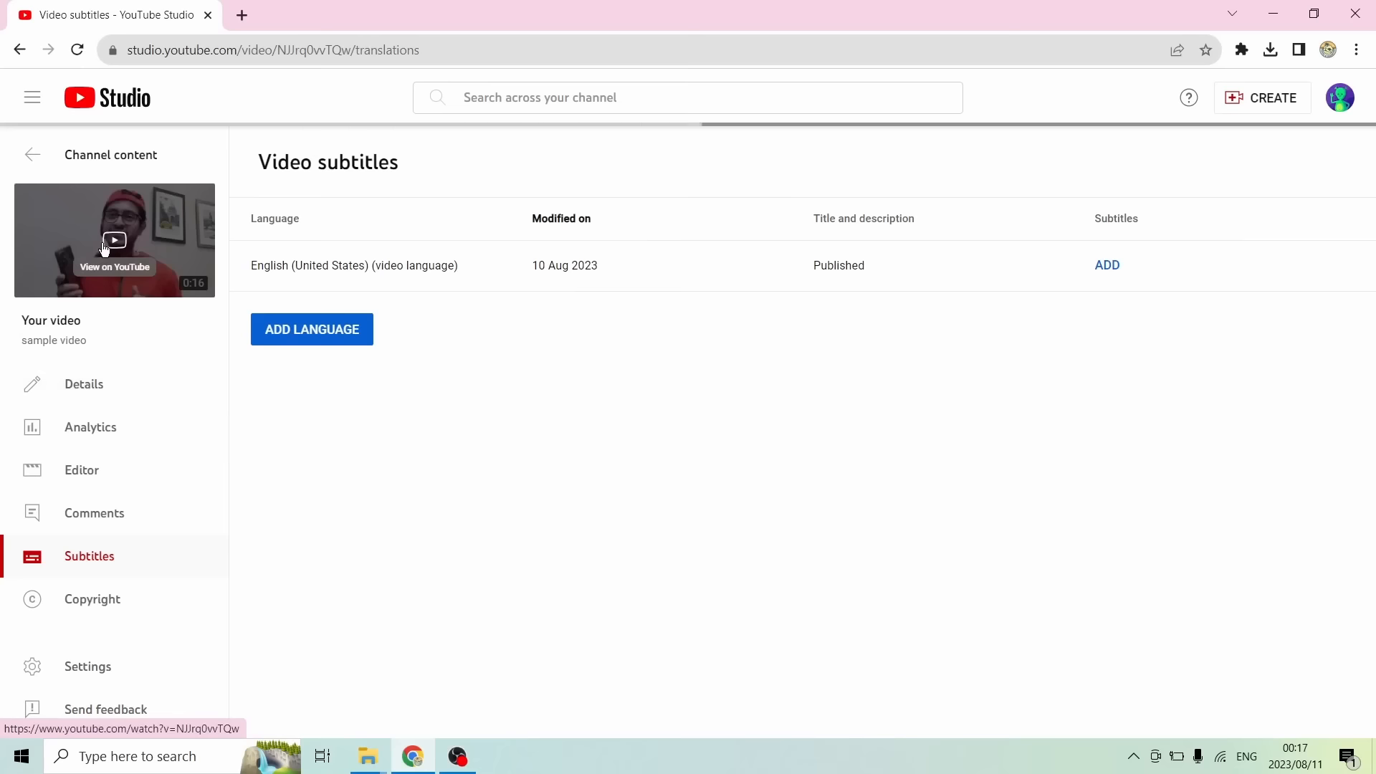
{"action": "left_click", "coordinate": [131, 243]}
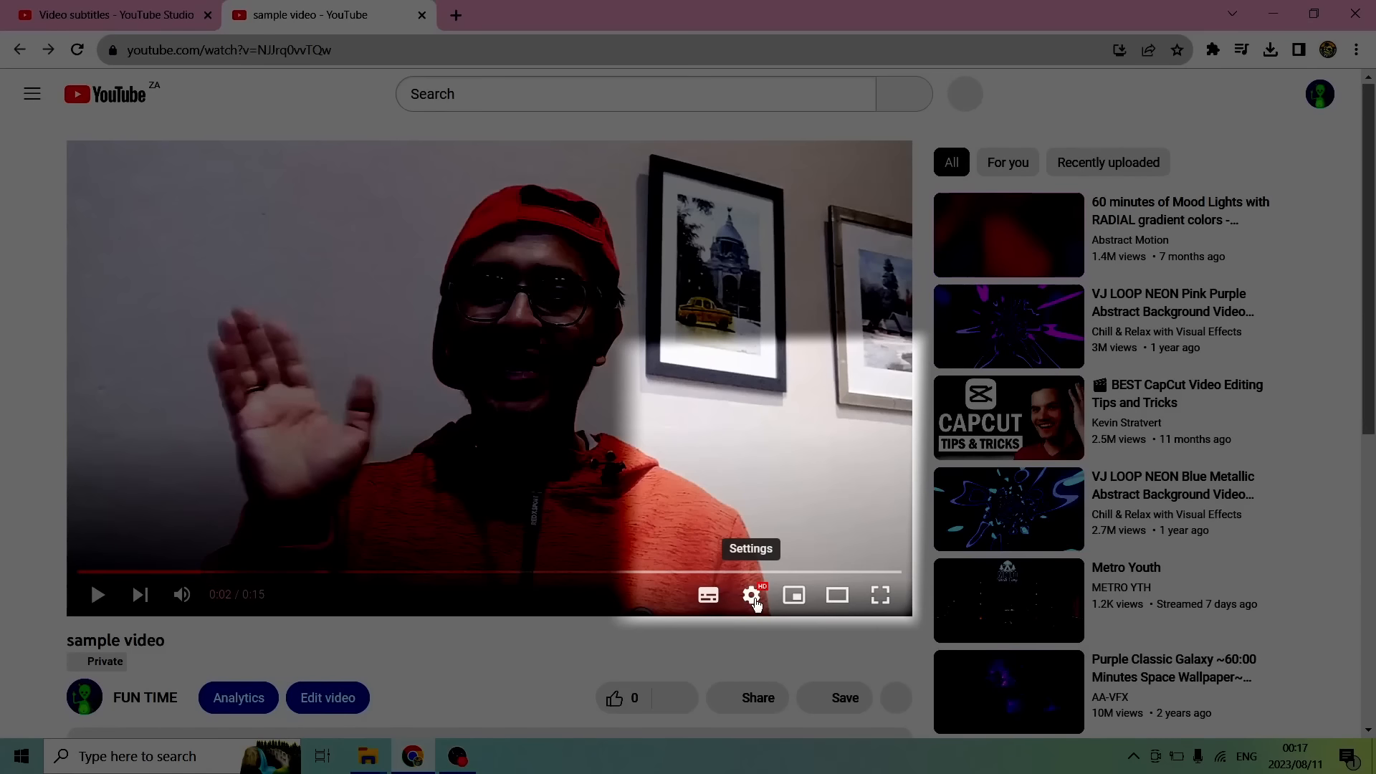
- Turn on the English (auto-generated) subtitles for the sample video's playback
{"action": "left_click", "coordinate": [752, 597]}
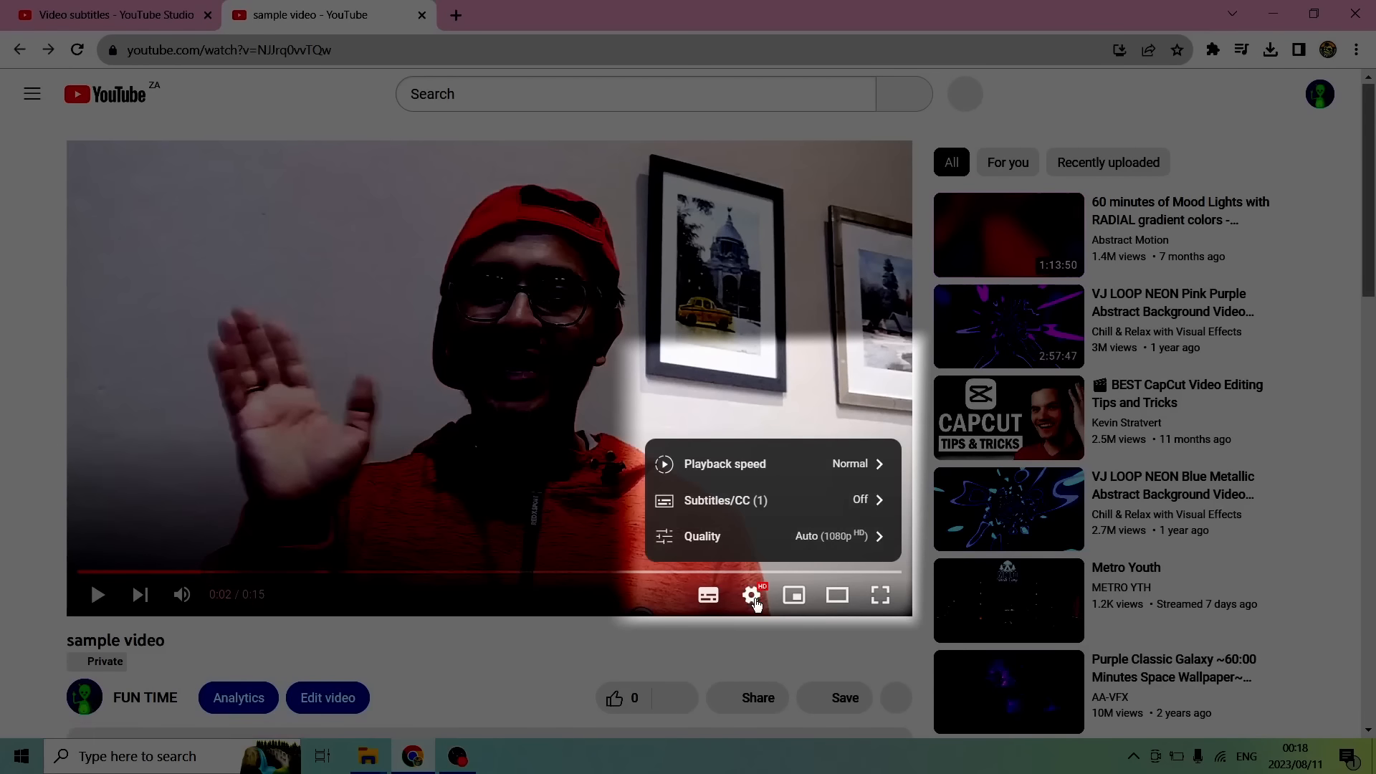
{"action": "left_click", "coordinate": [867, 501]}
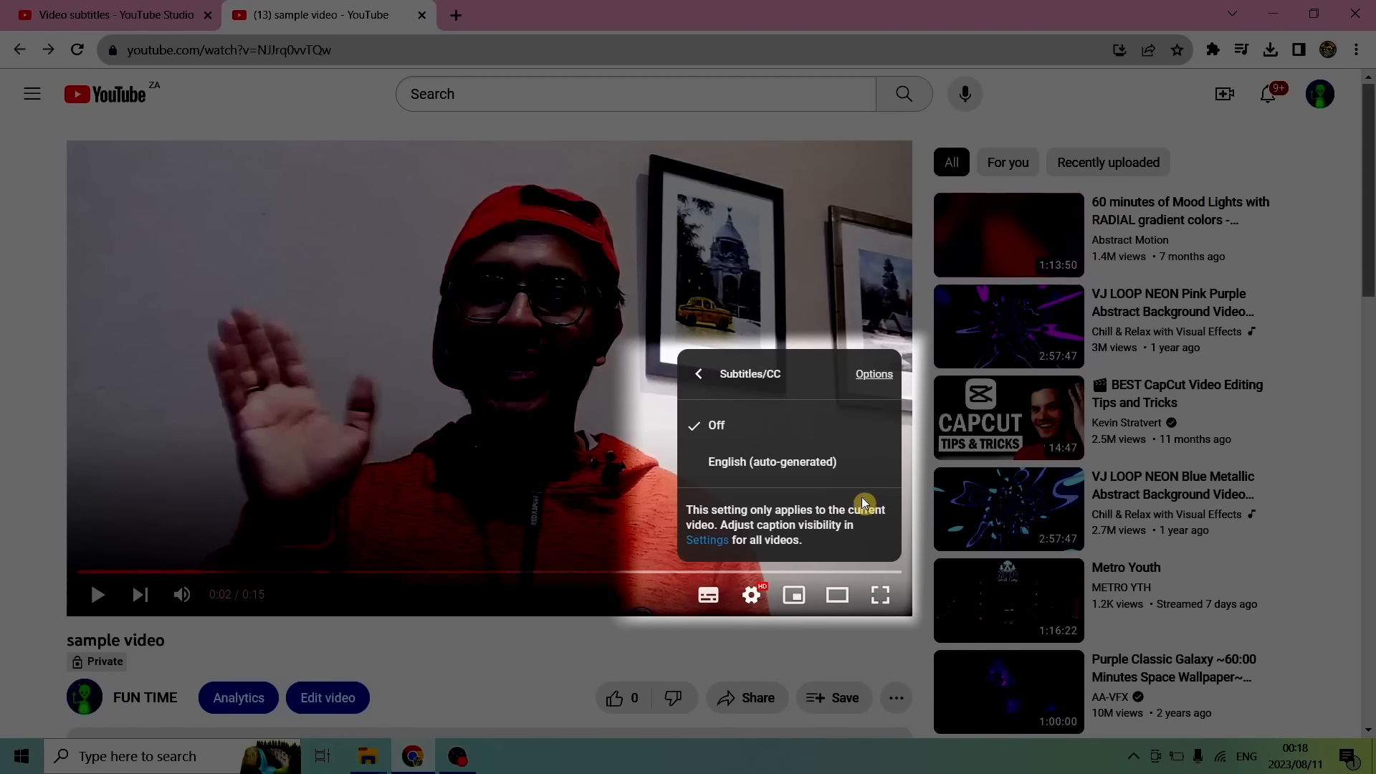
{"action": "left_click", "coordinate": [737, 465]}
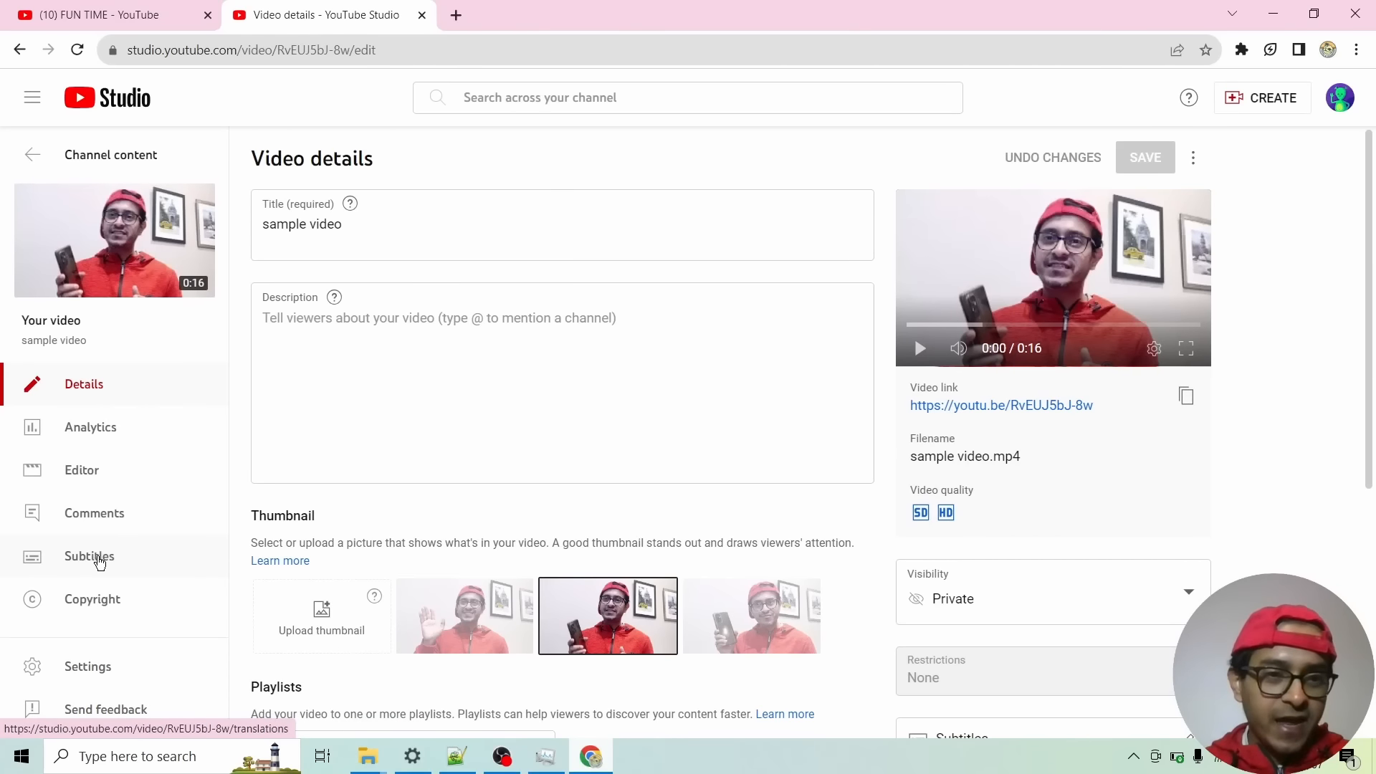
- Download the sample video's English (Automatic) subtitles as an .srt file from its YouTube Studio subtitles page
{"action": "left_click", "coordinate": [99, 558]}
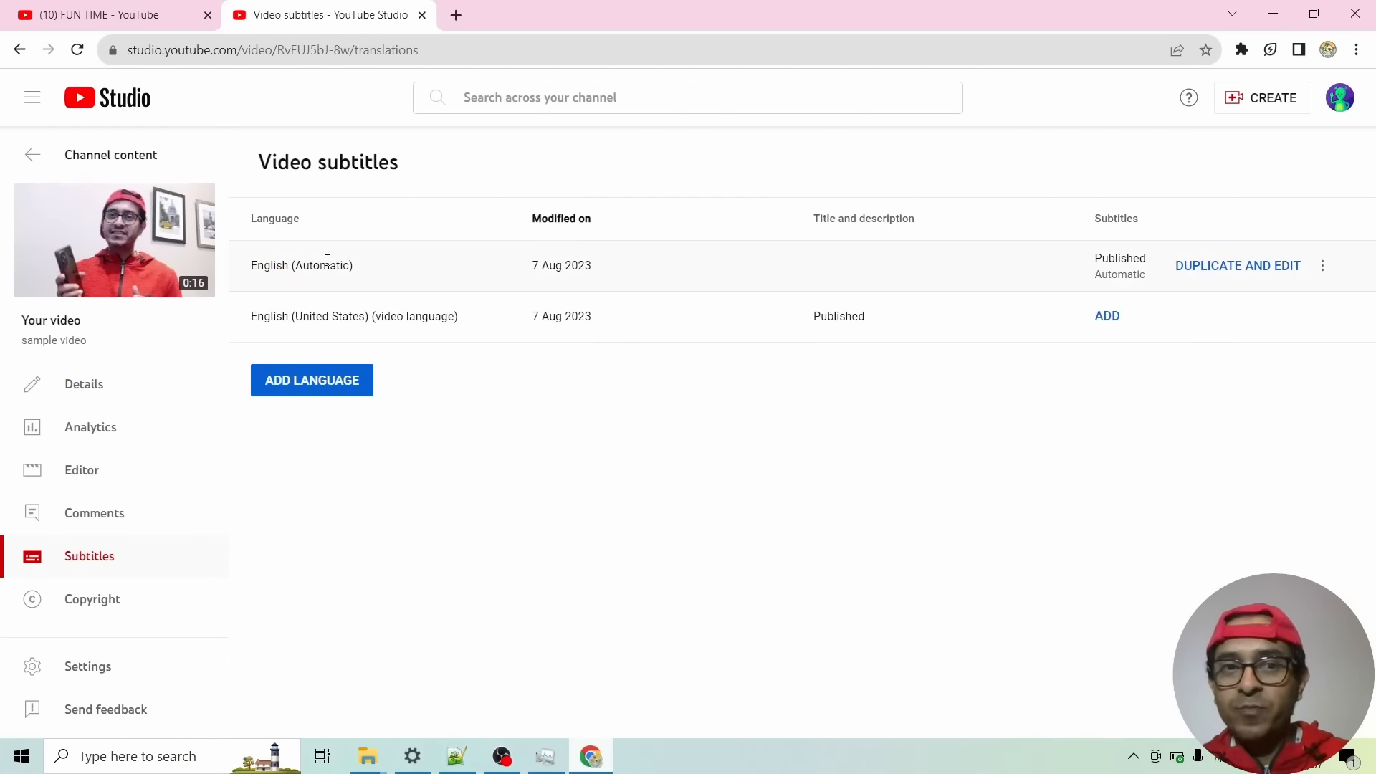
{"action": "left_click_drag", "start_coordinate": [353, 267], "coordinate": [254, 278]}
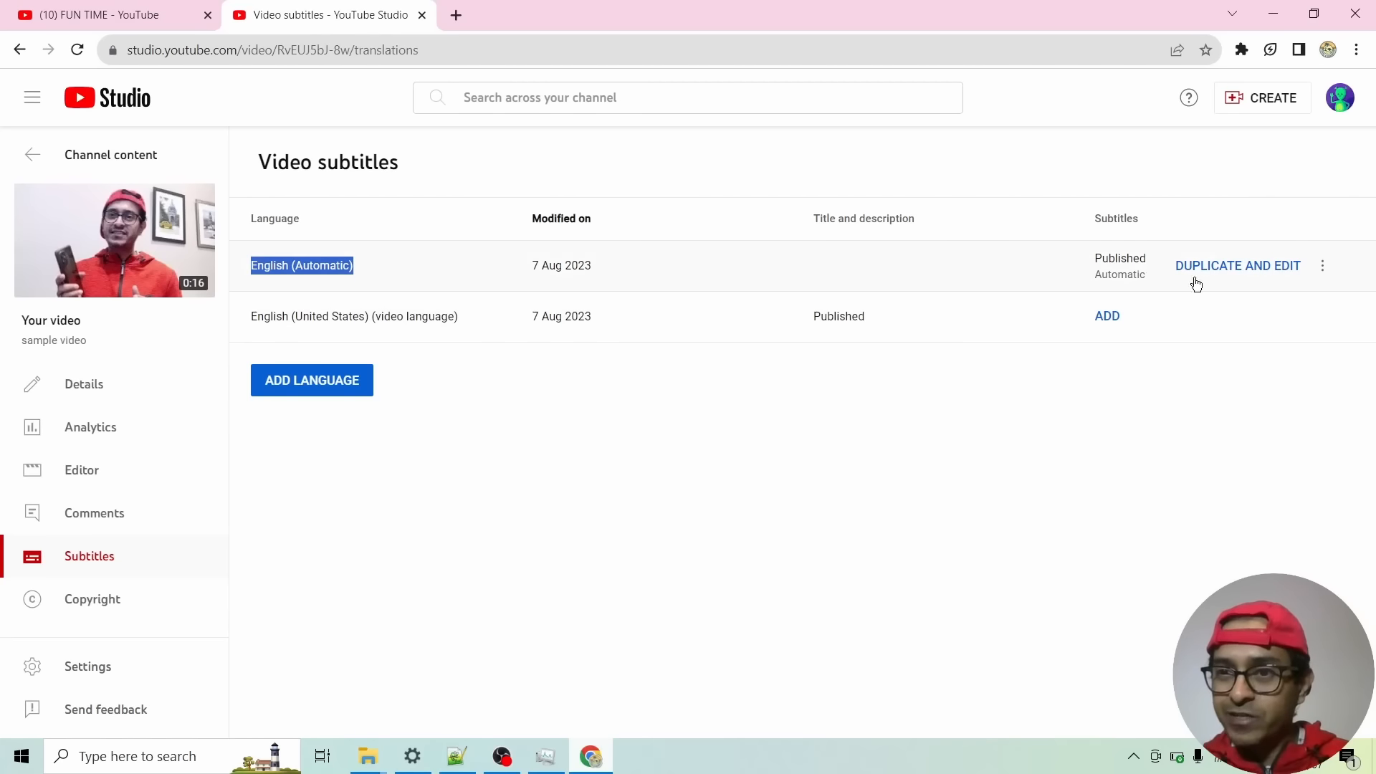
{"action": "left_click", "coordinate": [1322, 266]}
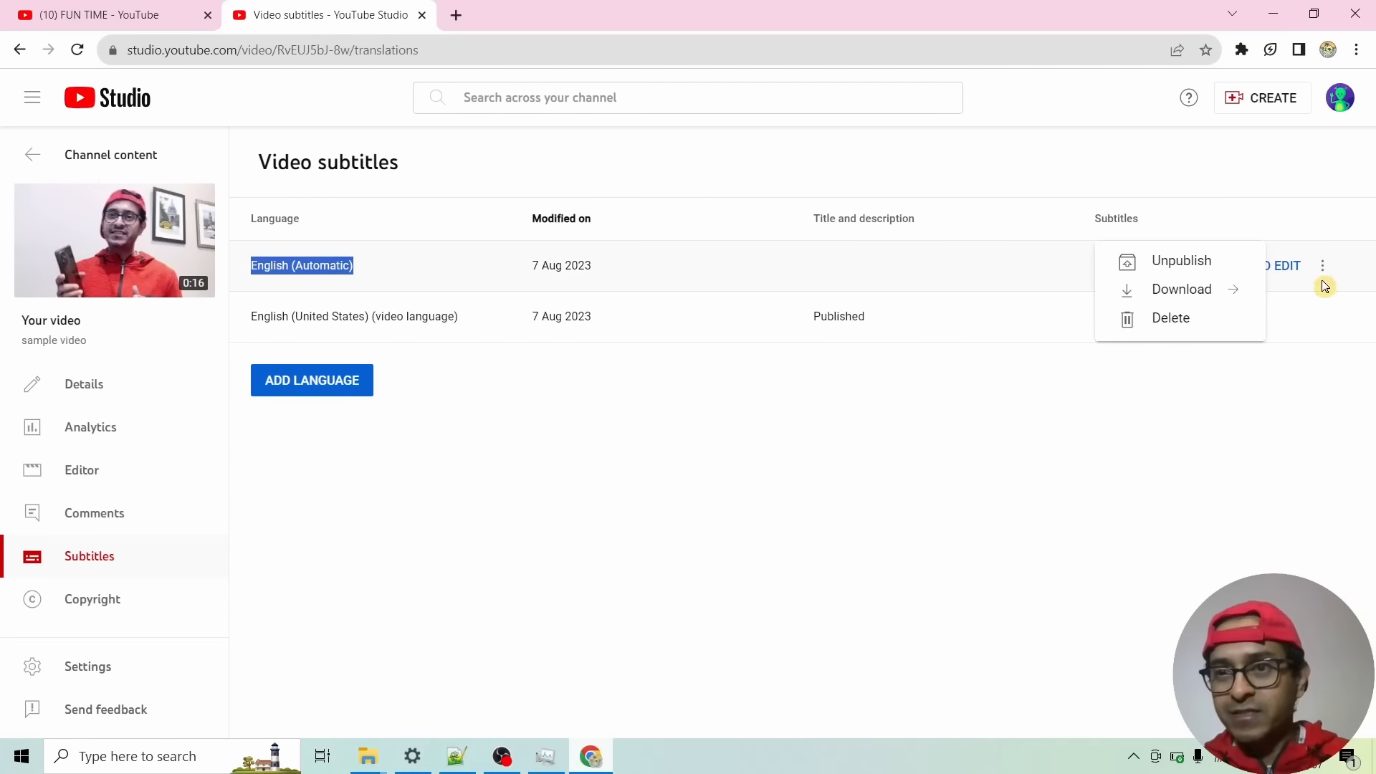
{"action": "left_click", "coordinate": [1179, 291]}
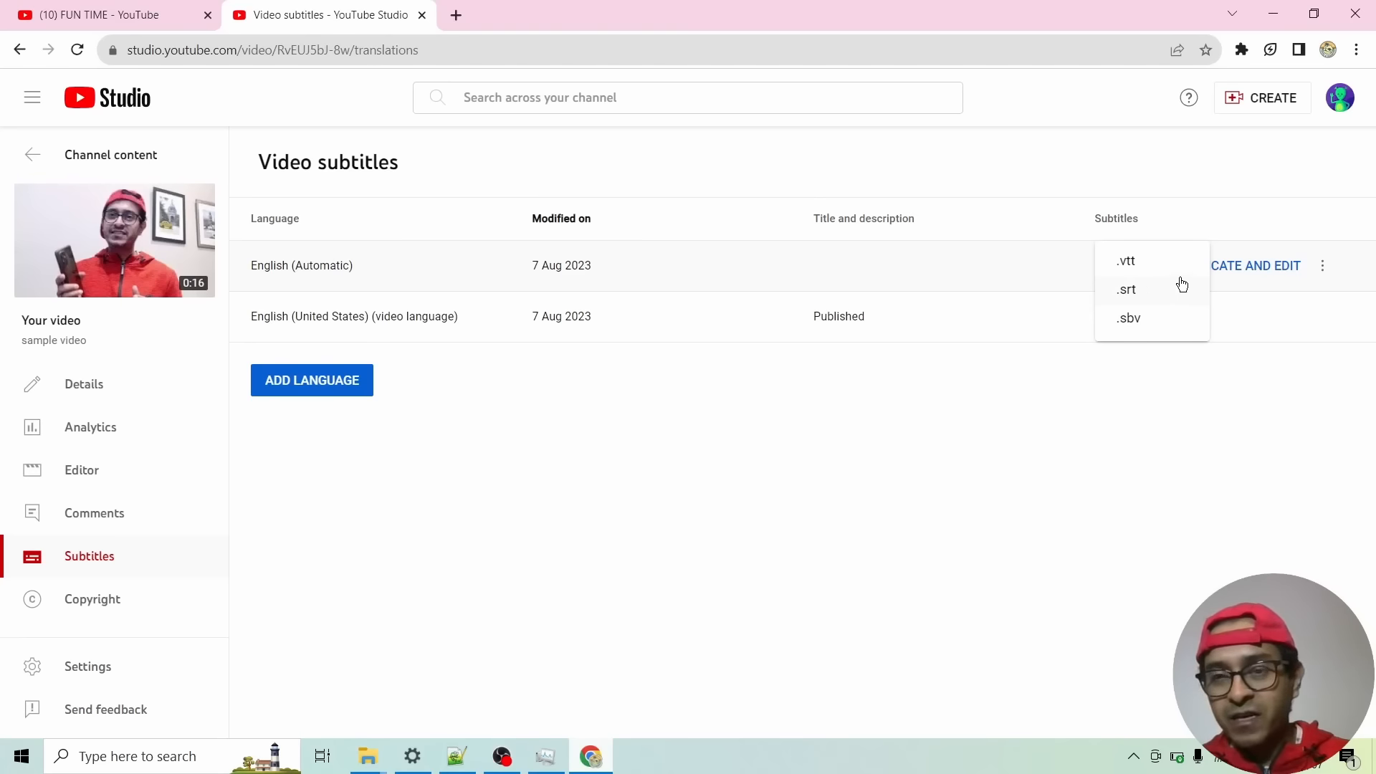
{"action": "left_click", "coordinate": [1128, 290]}
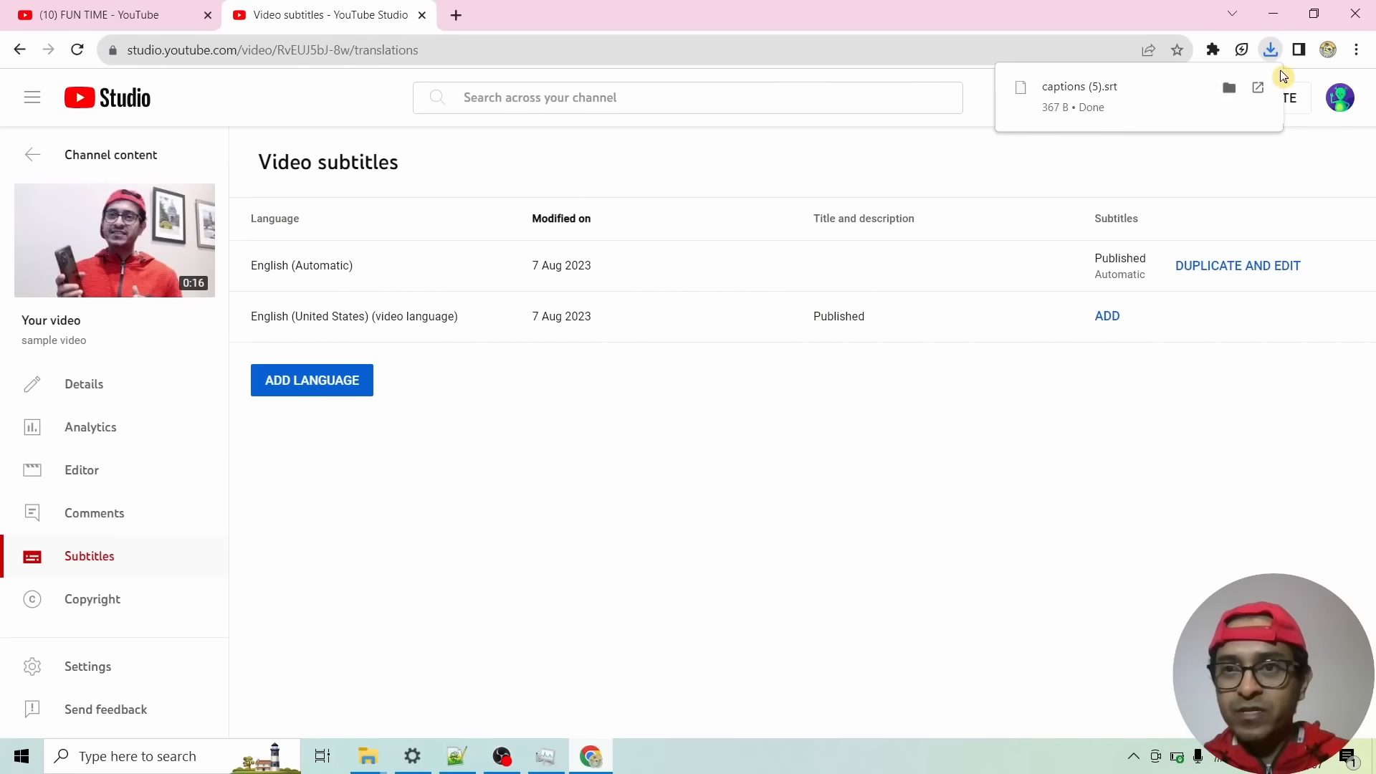
- Try adding a period to the end of the first caption in a duplicate of the English (Automatic) subtitles, and discard the changes
{"action": "left_click", "coordinate": [1235, 272]}
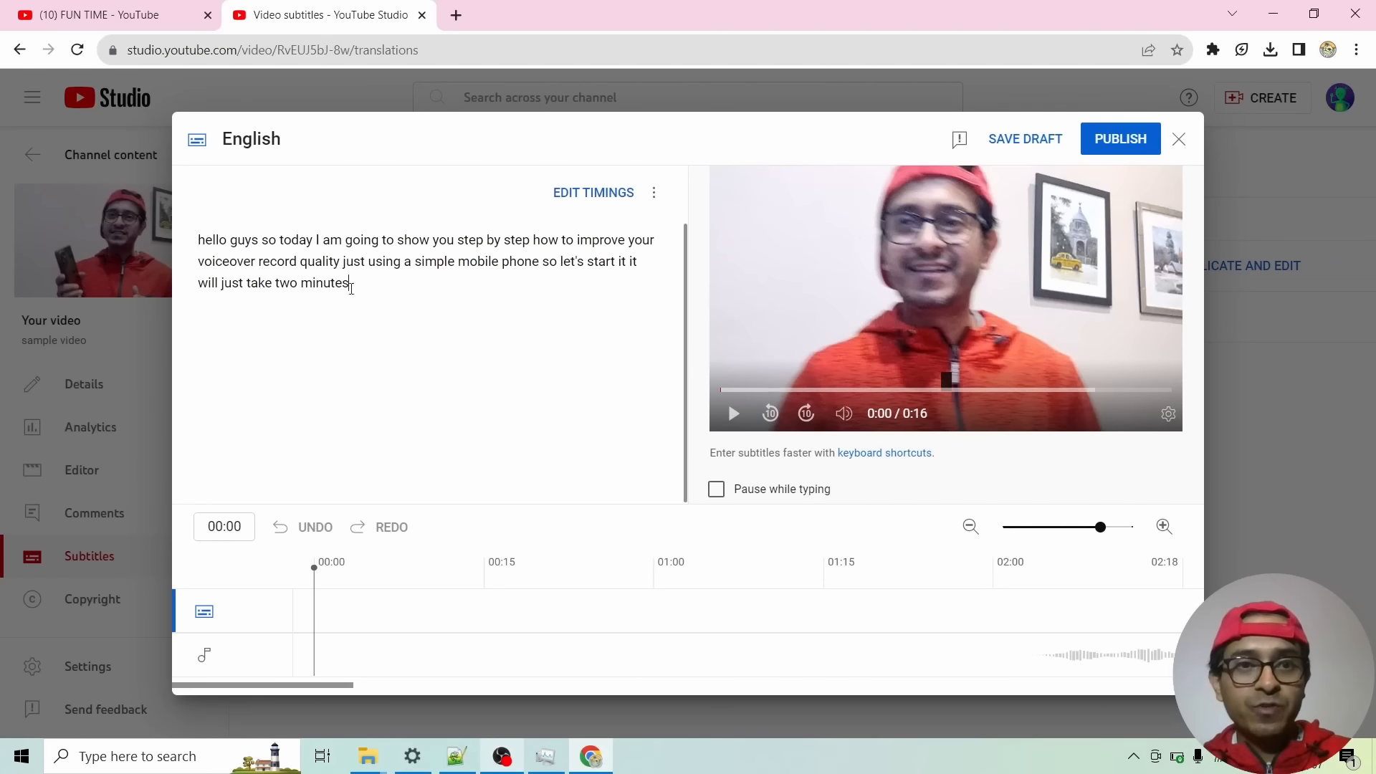
{"action": "left_click_drag", "start_coordinate": [351, 287], "coordinate": [287, 223]}
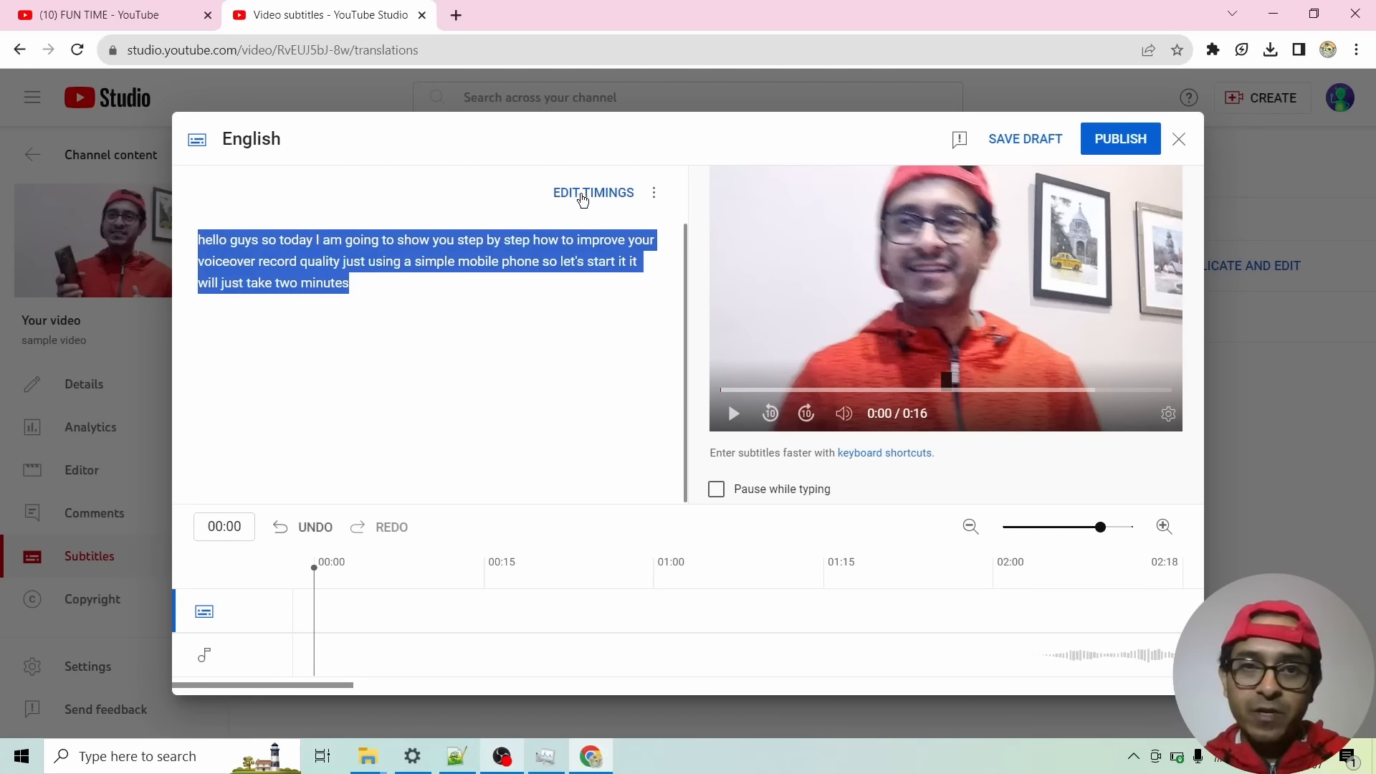
{"action": "left_click", "coordinate": [583, 195]}
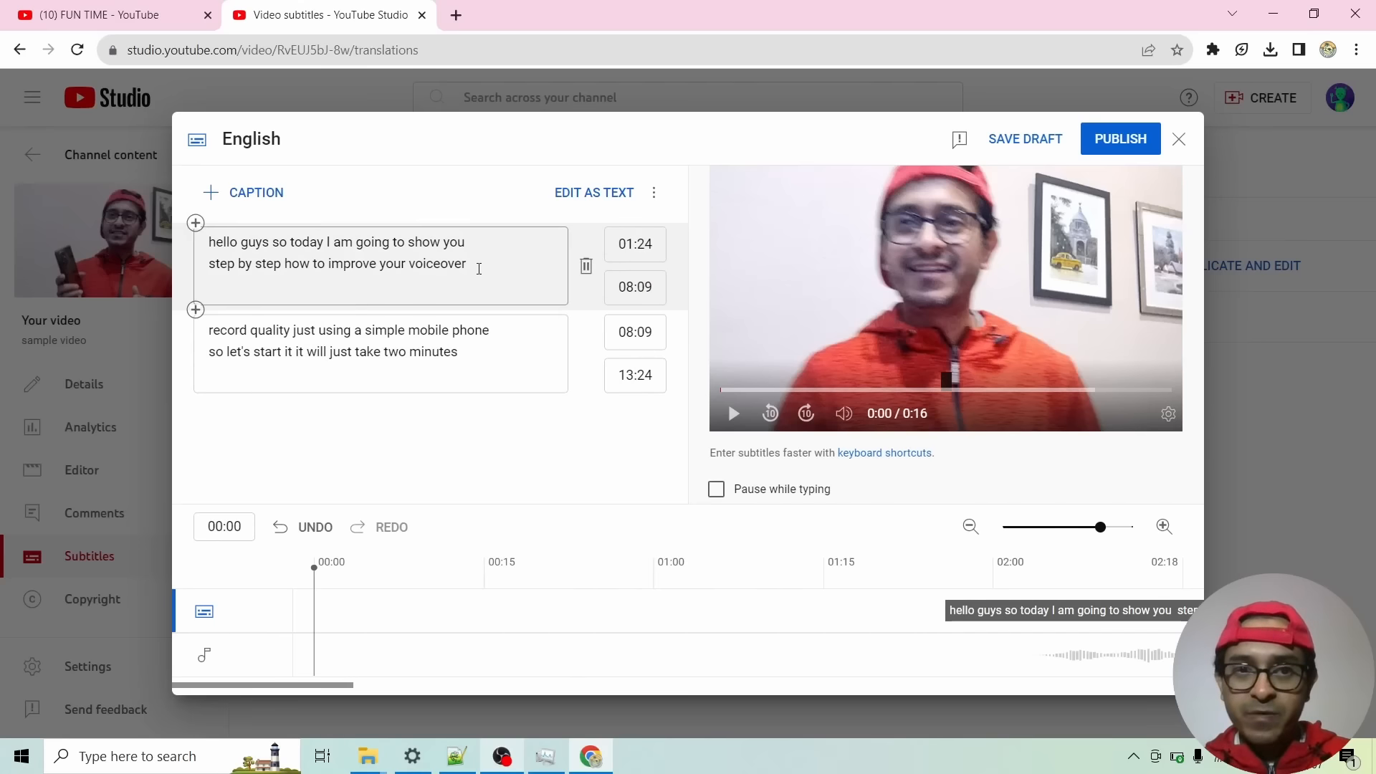
{"action": "left_click", "coordinate": [481, 268]}
{"action": "type", "text": "."}
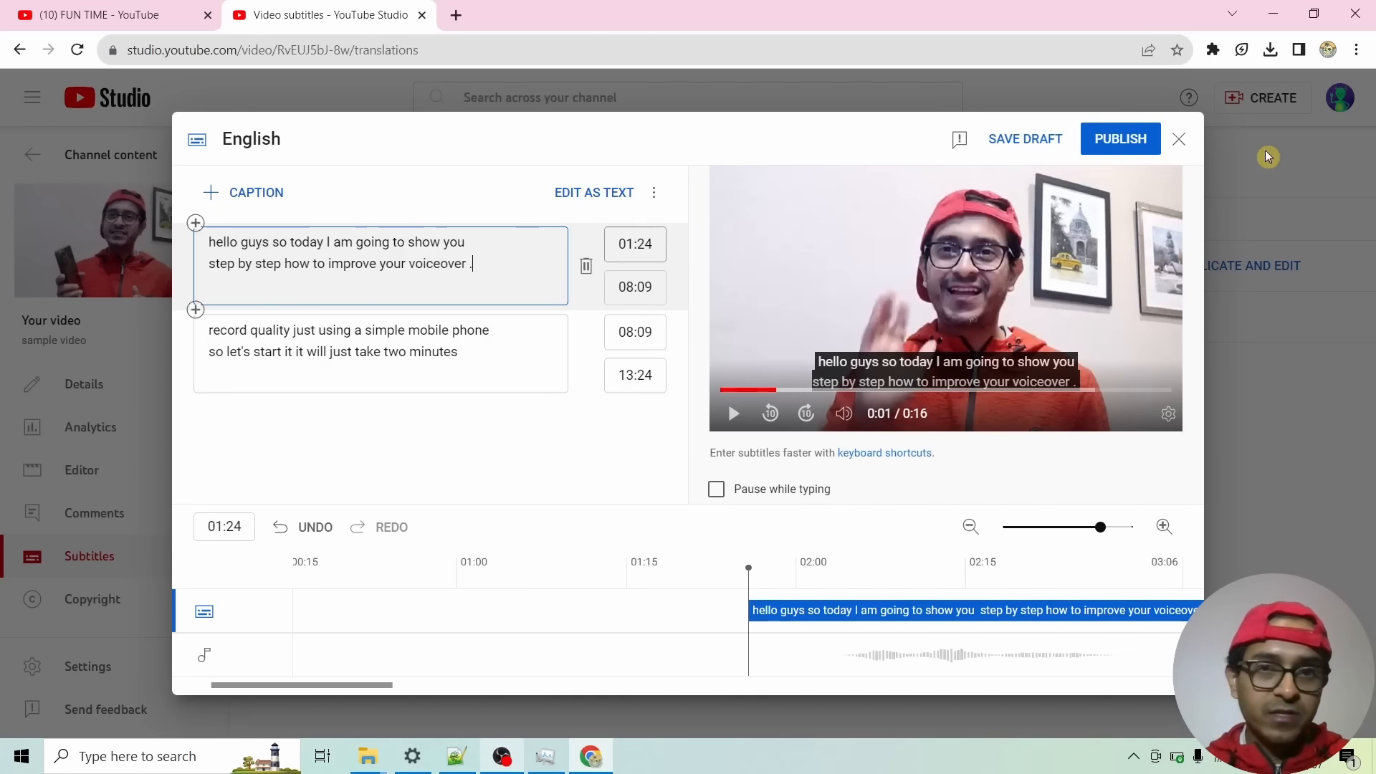
{"action": "left_click", "coordinate": [1180, 139]}
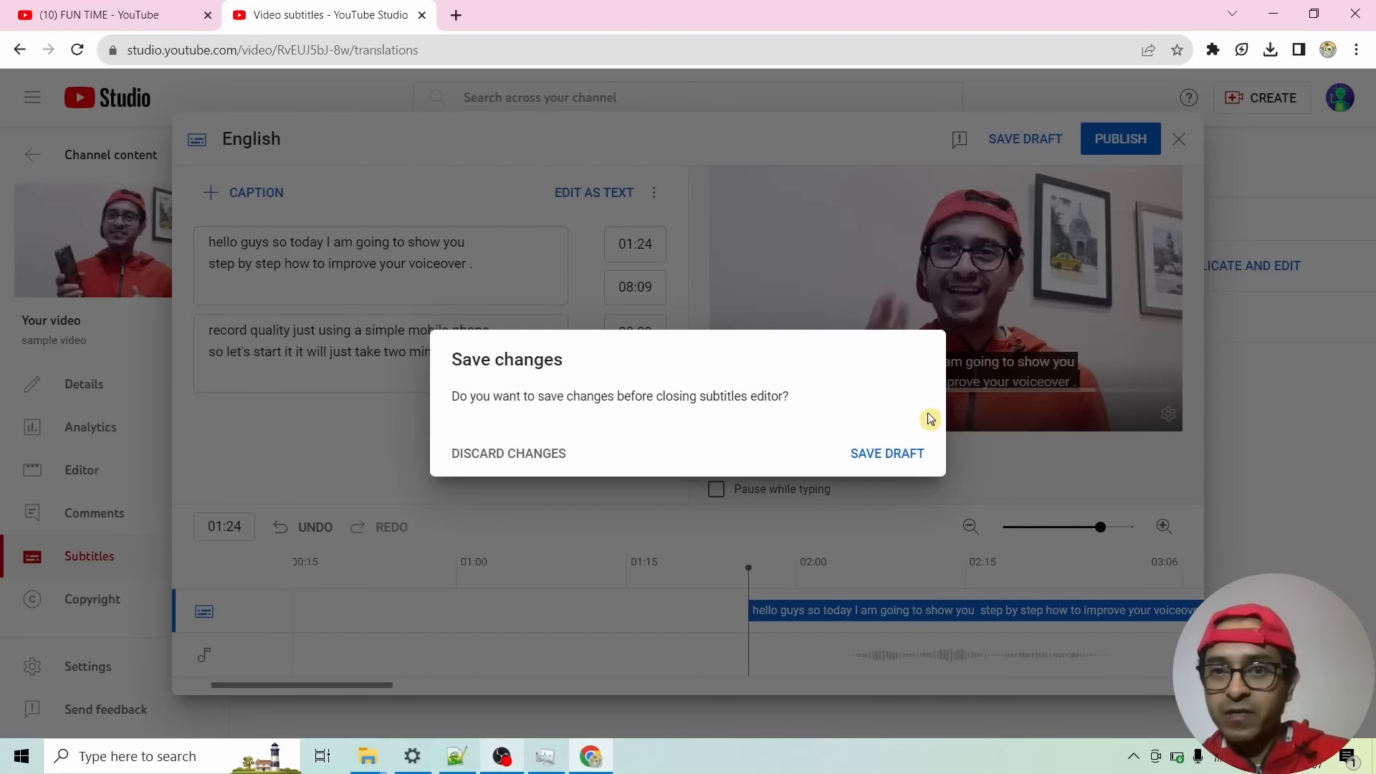
{"action": "left_click", "coordinate": [538, 454]}
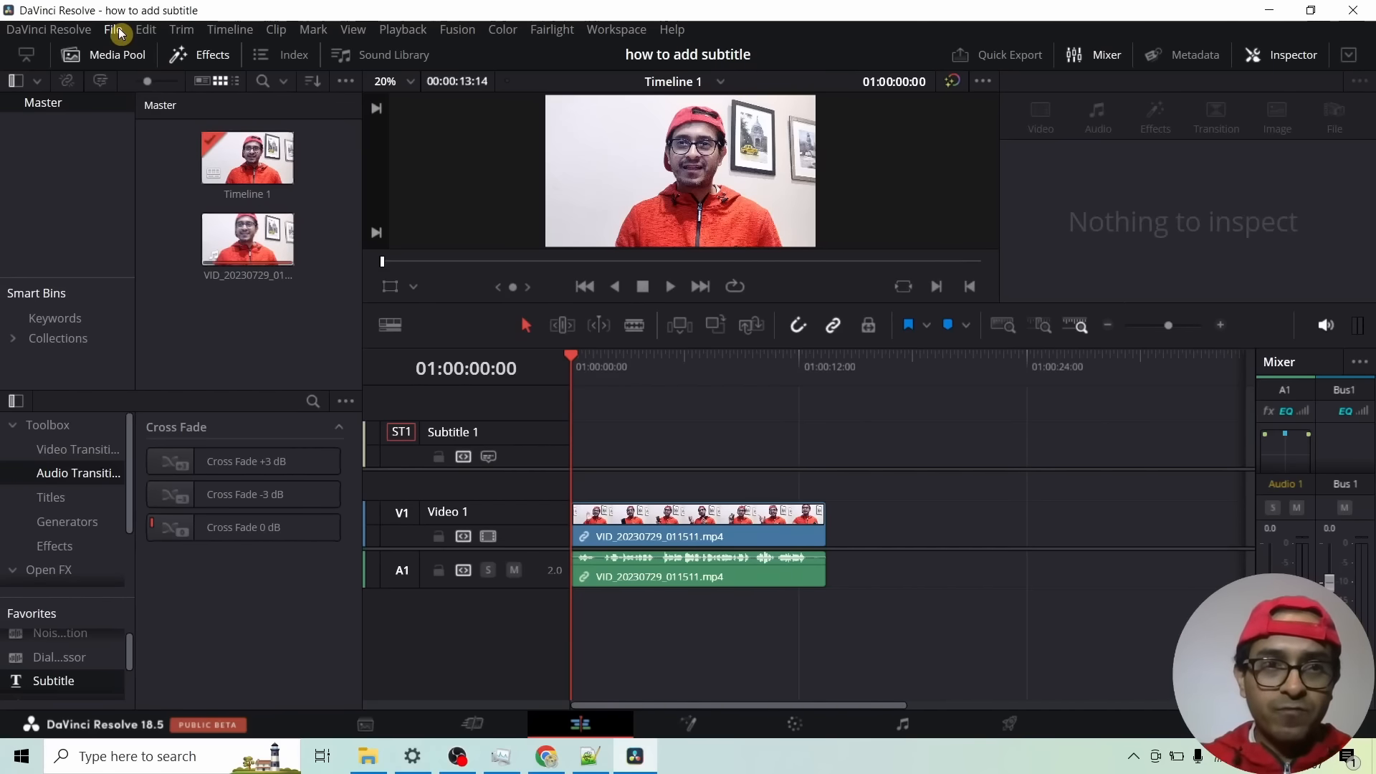
- In DaVinci Resolve, import the captions (6) SRT file and place it on the Subtitle 1 track at the timeline start
{"action": "left_click", "coordinate": [119, 27]}
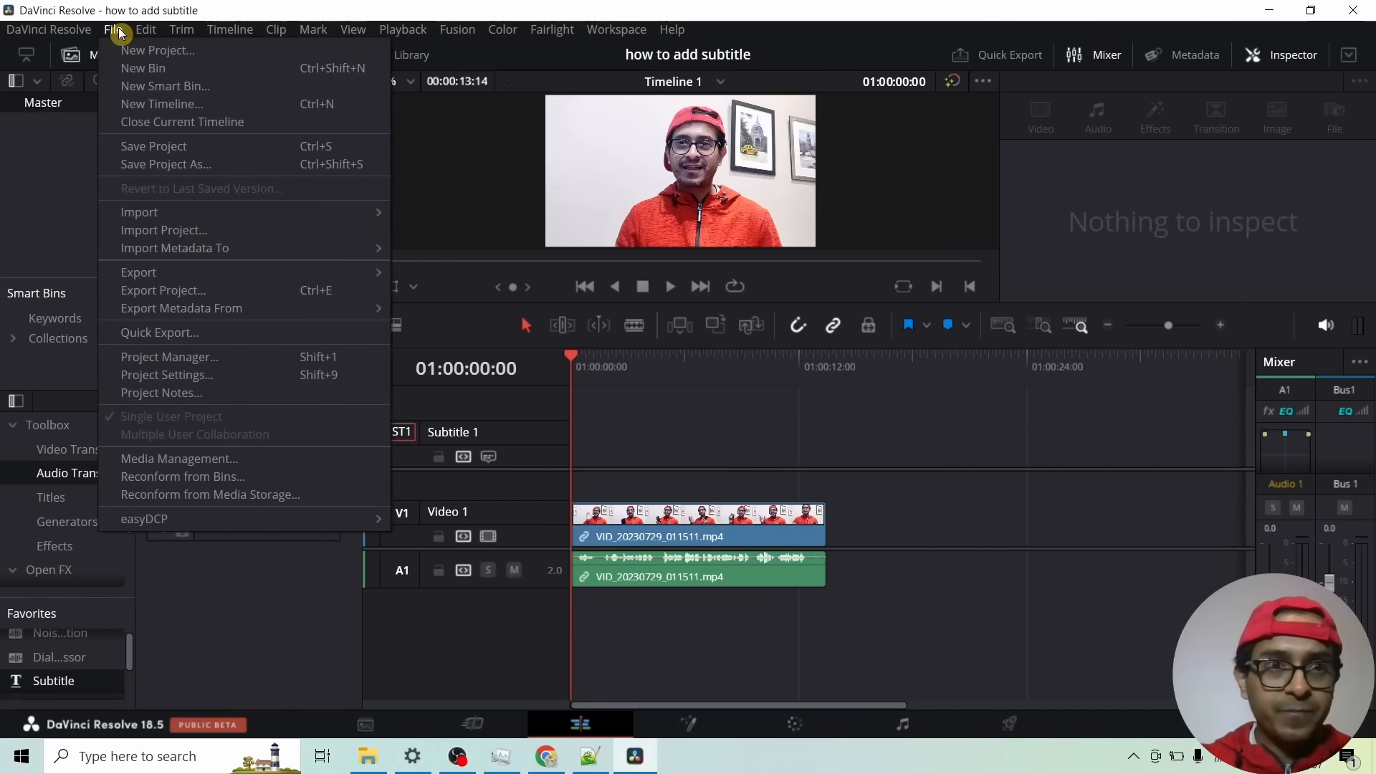
{"action": "mouse_move", "coordinate": [238, 213]}
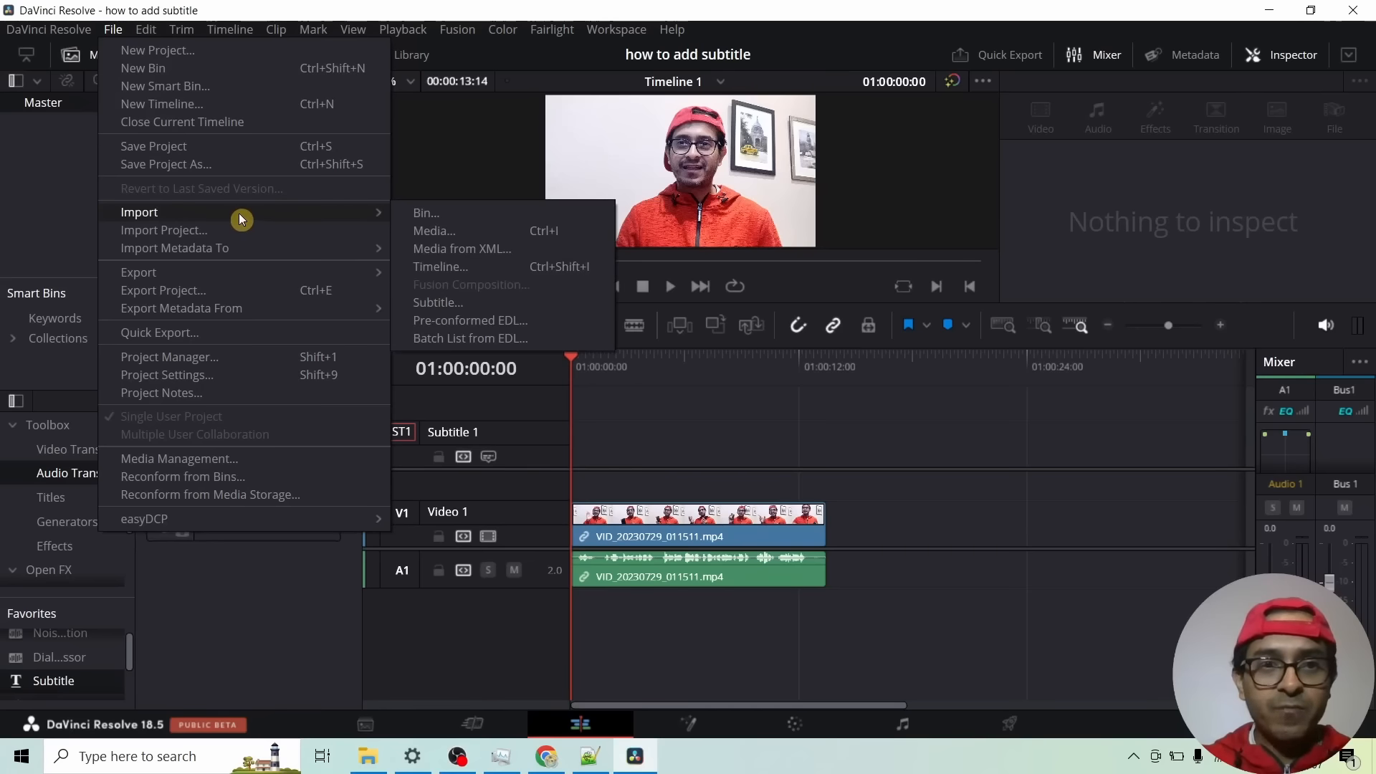
{"action": "left_click", "coordinate": [488, 302]}
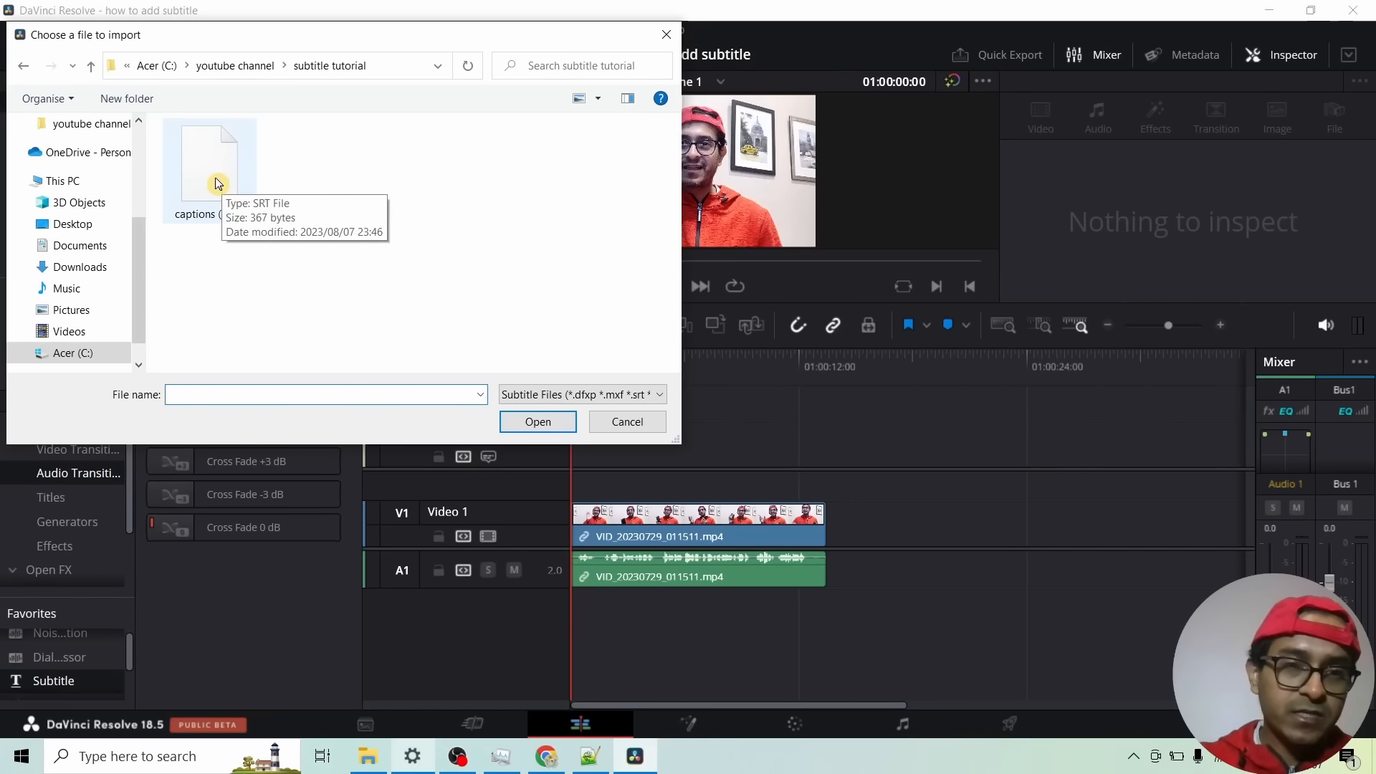
{"action": "double_click", "coordinate": [218, 184]}
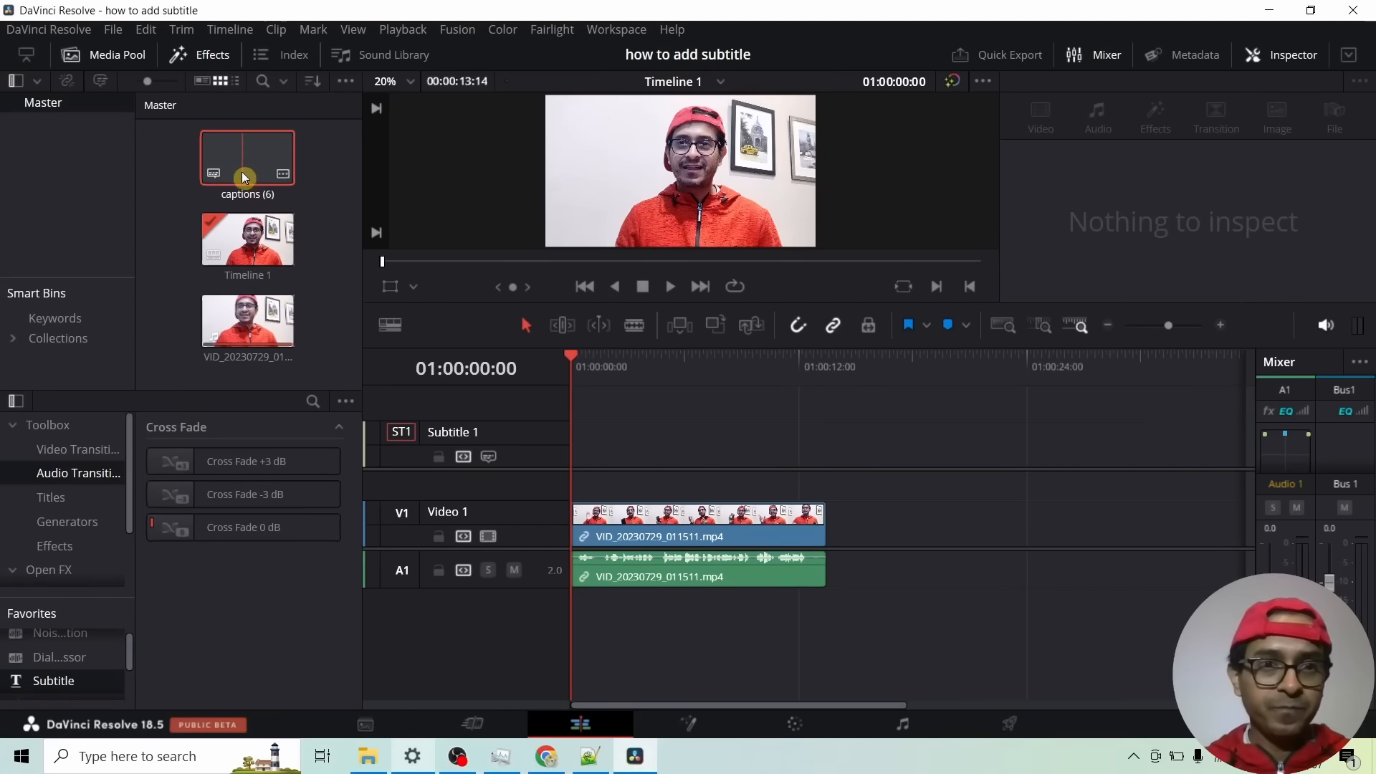
{"action": "left_click_drag", "start_coordinate": [235, 146], "coordinate": [562, 454]}
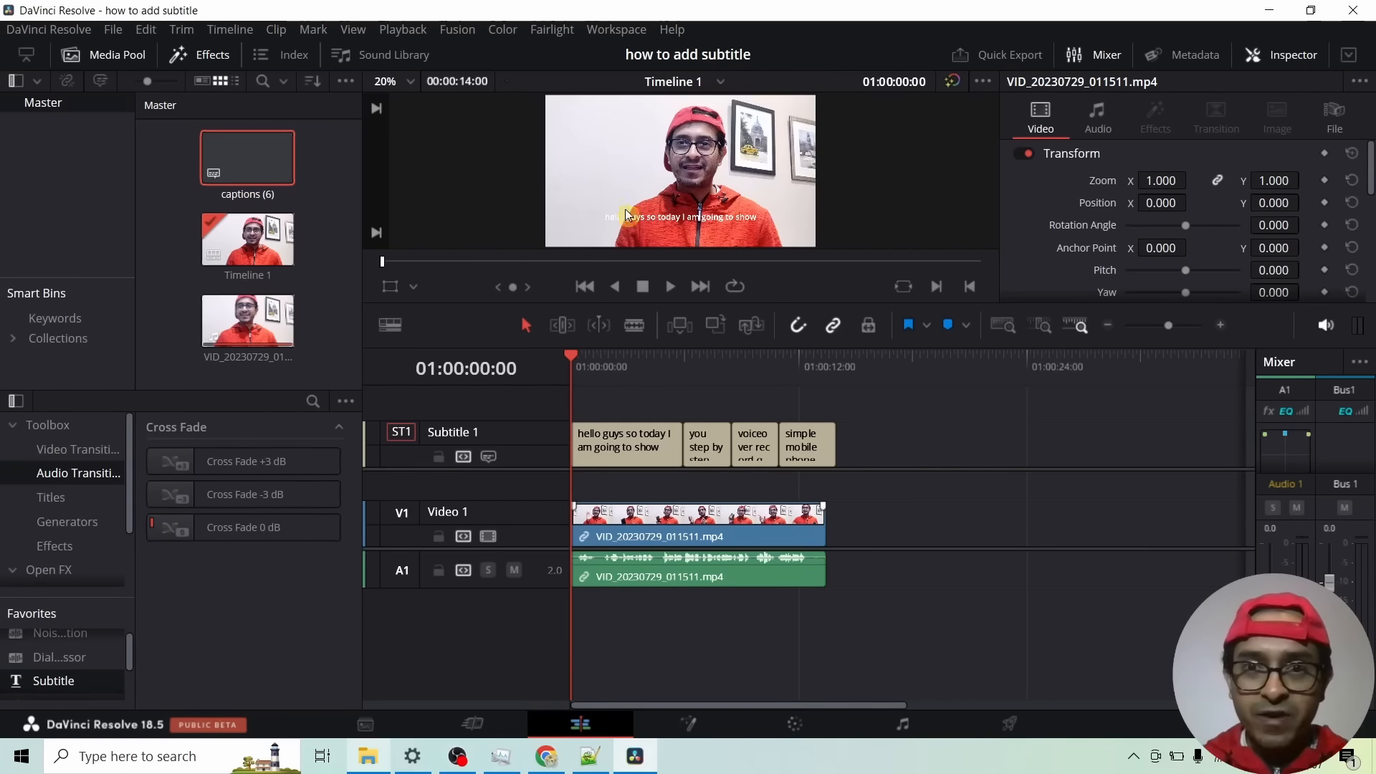
- Play the subtitled timeline in full screen and examine the first subtitle's caption text settings
{"action": "key", "text": "p"}
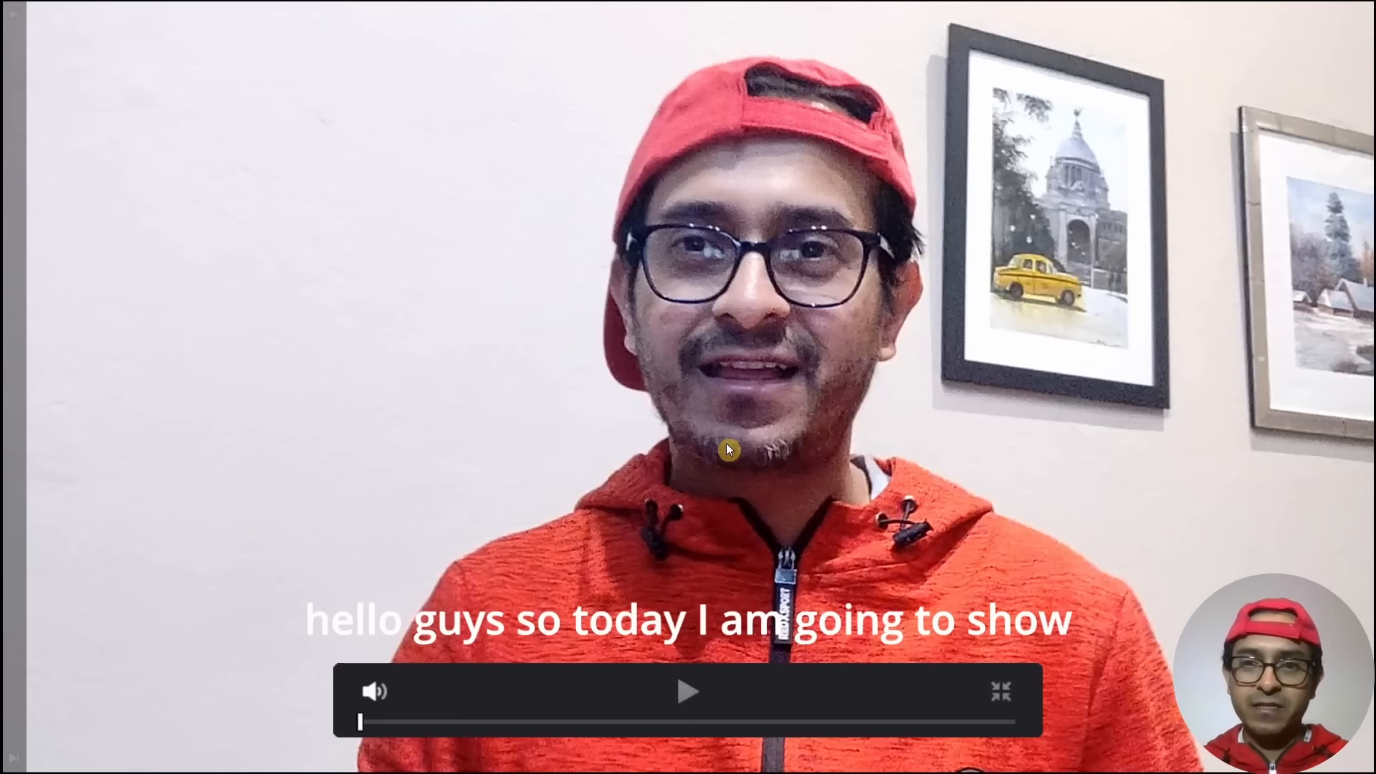
{"action": "left_click", "coordinate": [687, 690]}
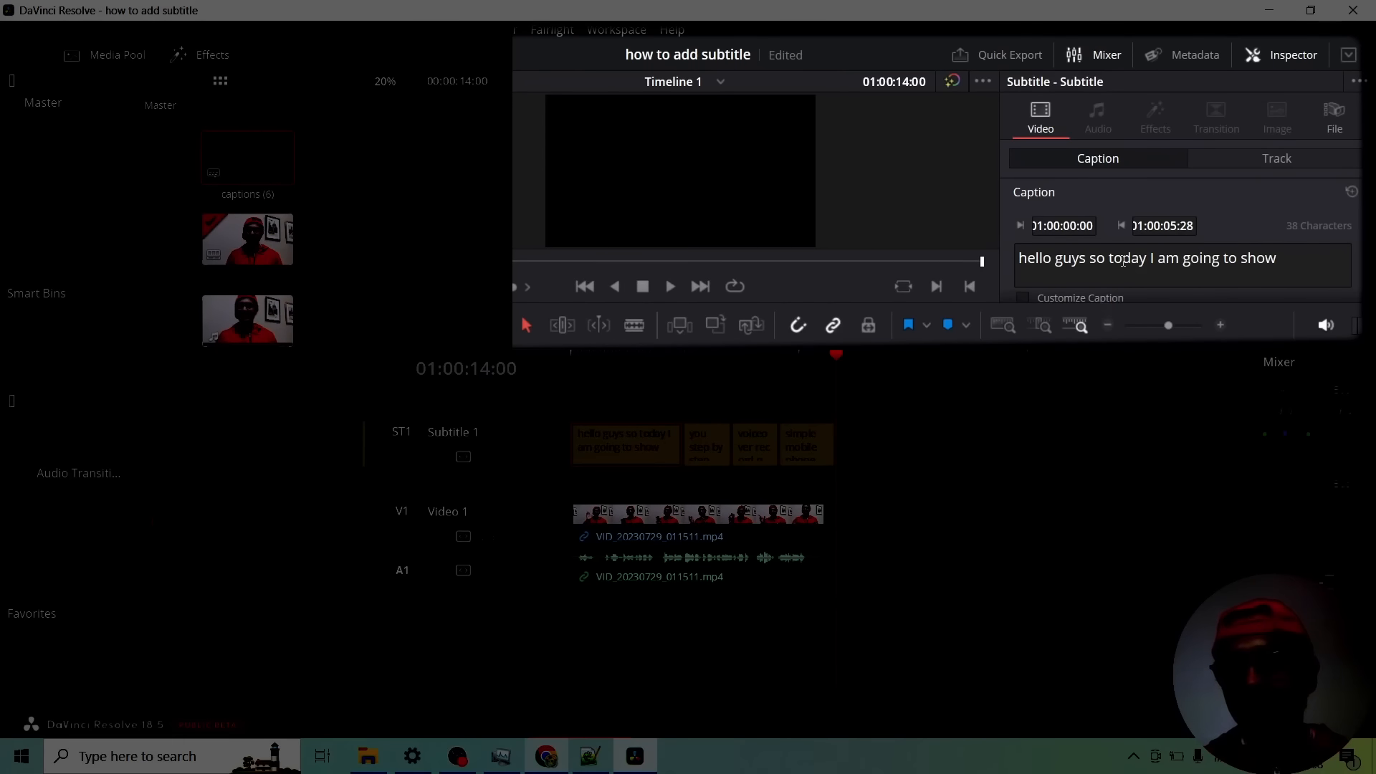
{"action": "left_click", "coordinate": [1124, 260]}
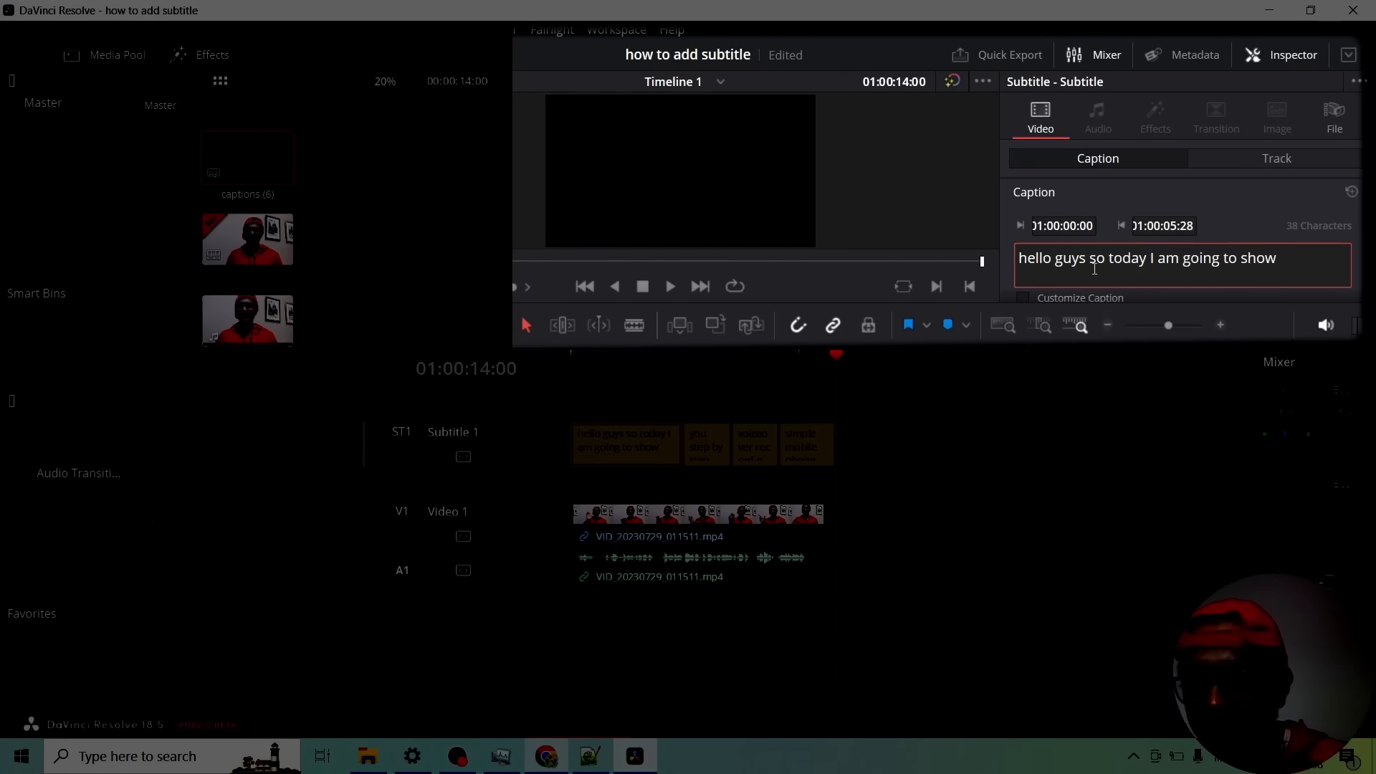
{"action": "scroll", "coordinate": [1319, 254], "scroll_direction": "down", "scroll_amount": 2}
{"action": "scroll", "coordinate": [1321, 257], "scroll_direction": "up", "scroll_amount": 2}
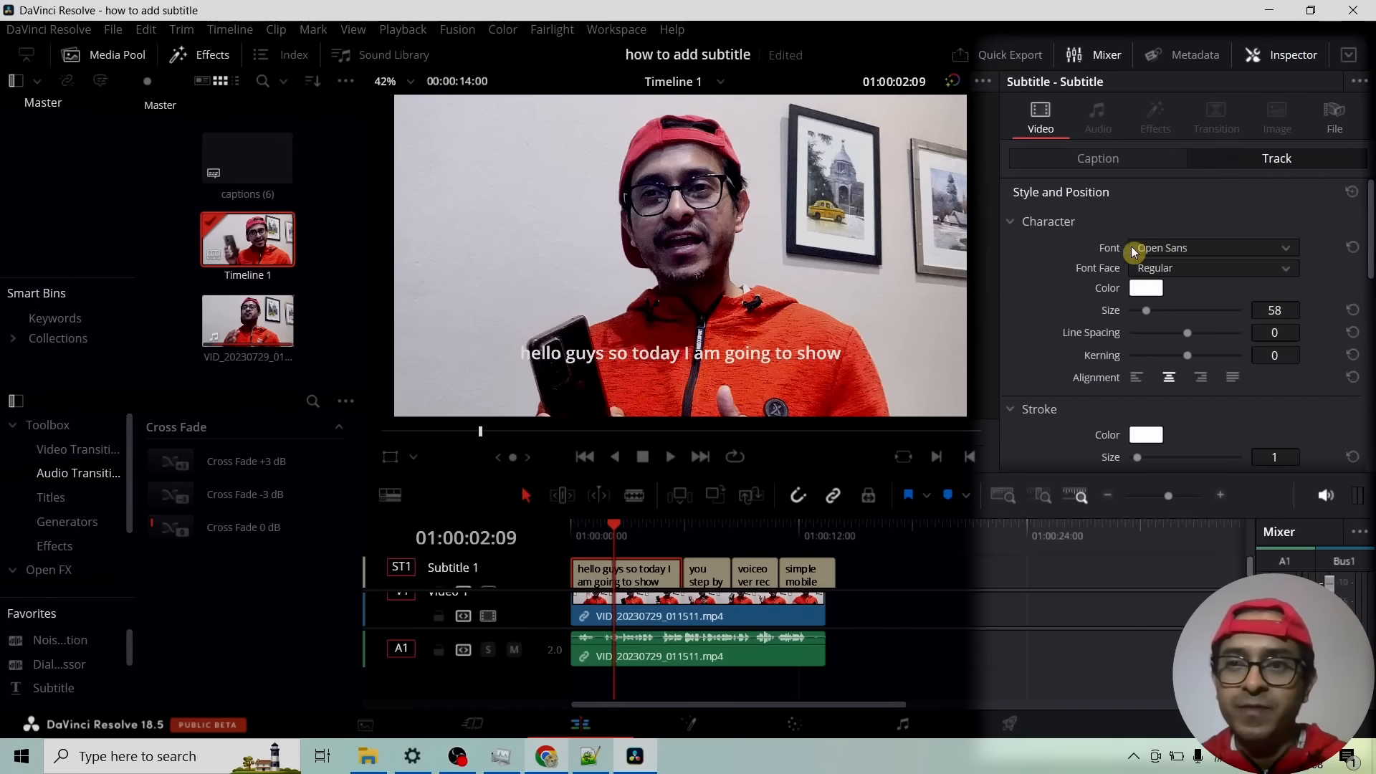
- Style the subtitle track with the Open Sans Extrabold font, bright green text, size 51 and line spacing -55
{"action": "left_click", "coordinate": [1212, 248]}
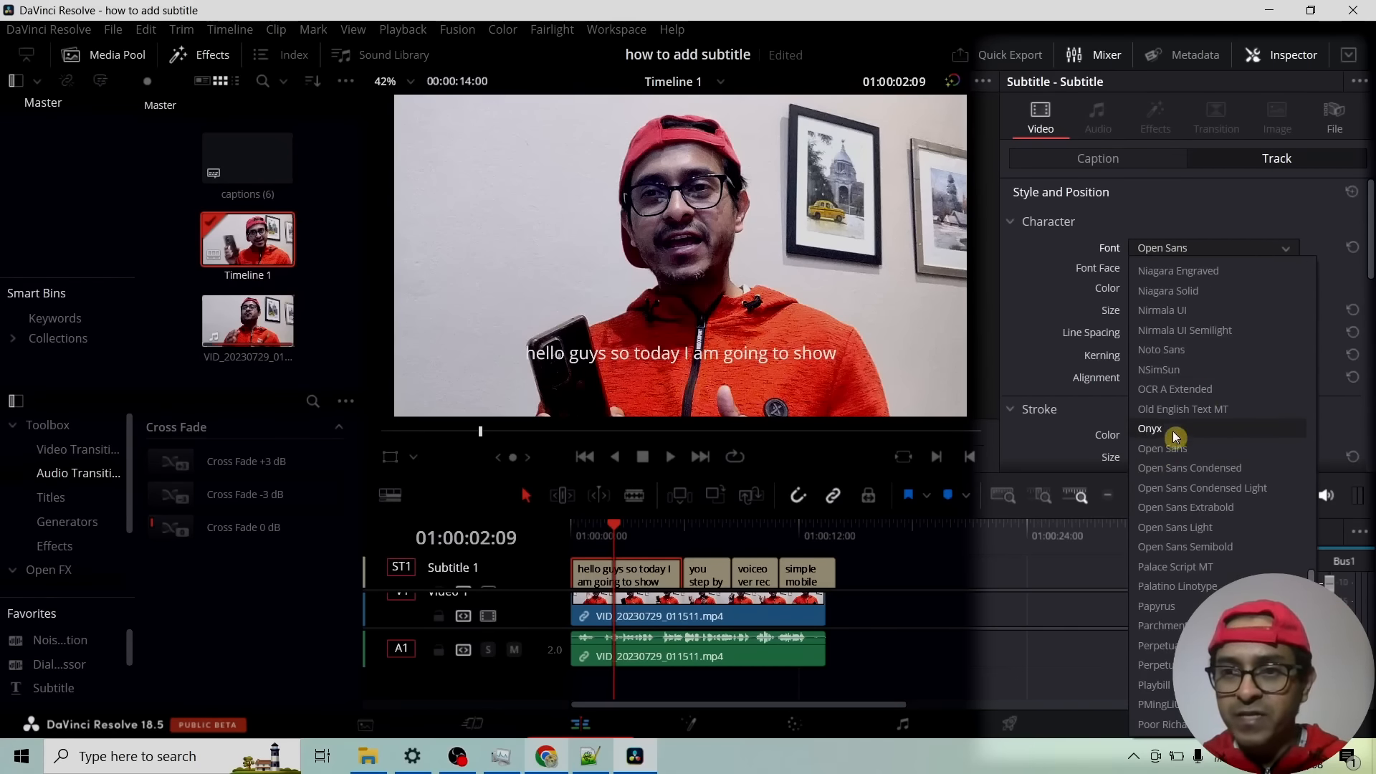
{"action": "left_click", "coordinate": [1215, 507]}
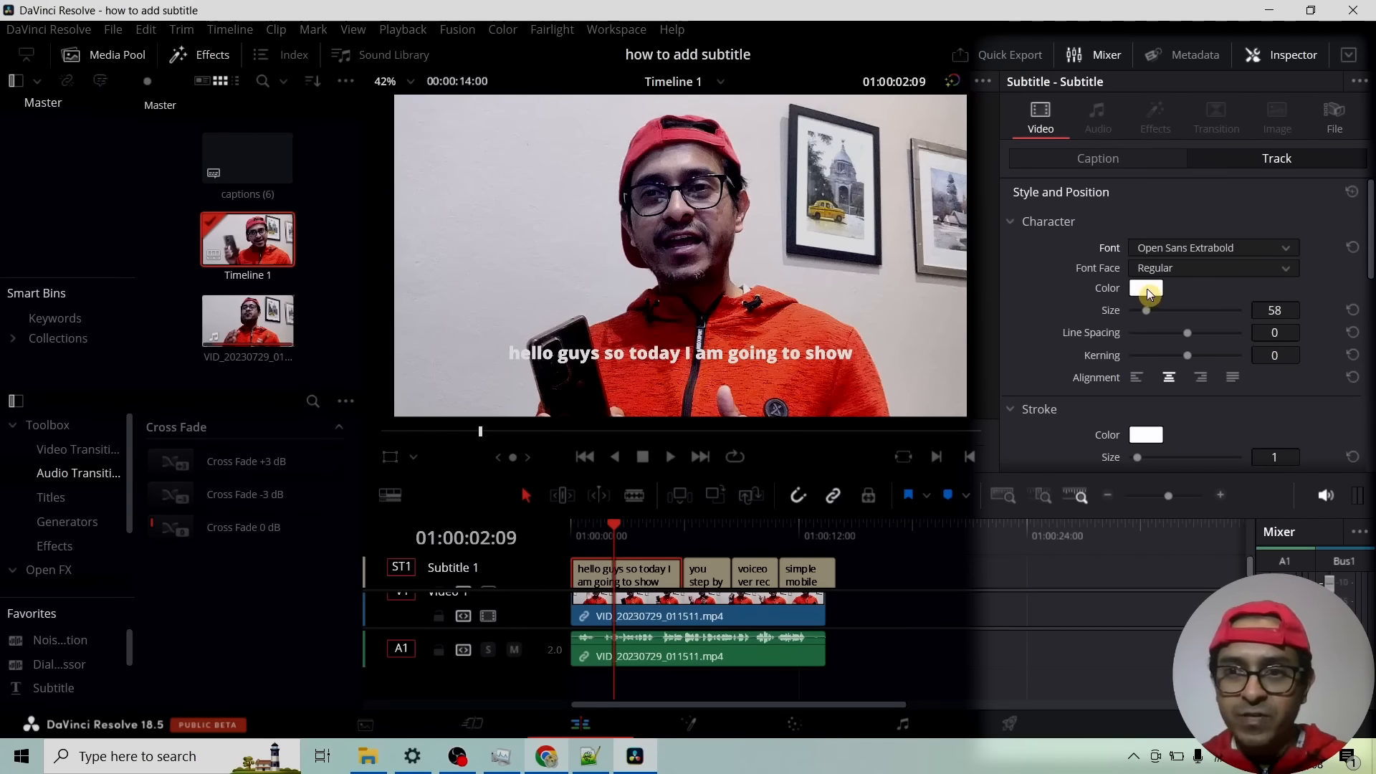
{"action": "left_click", "coordinate": [1146, 291]}
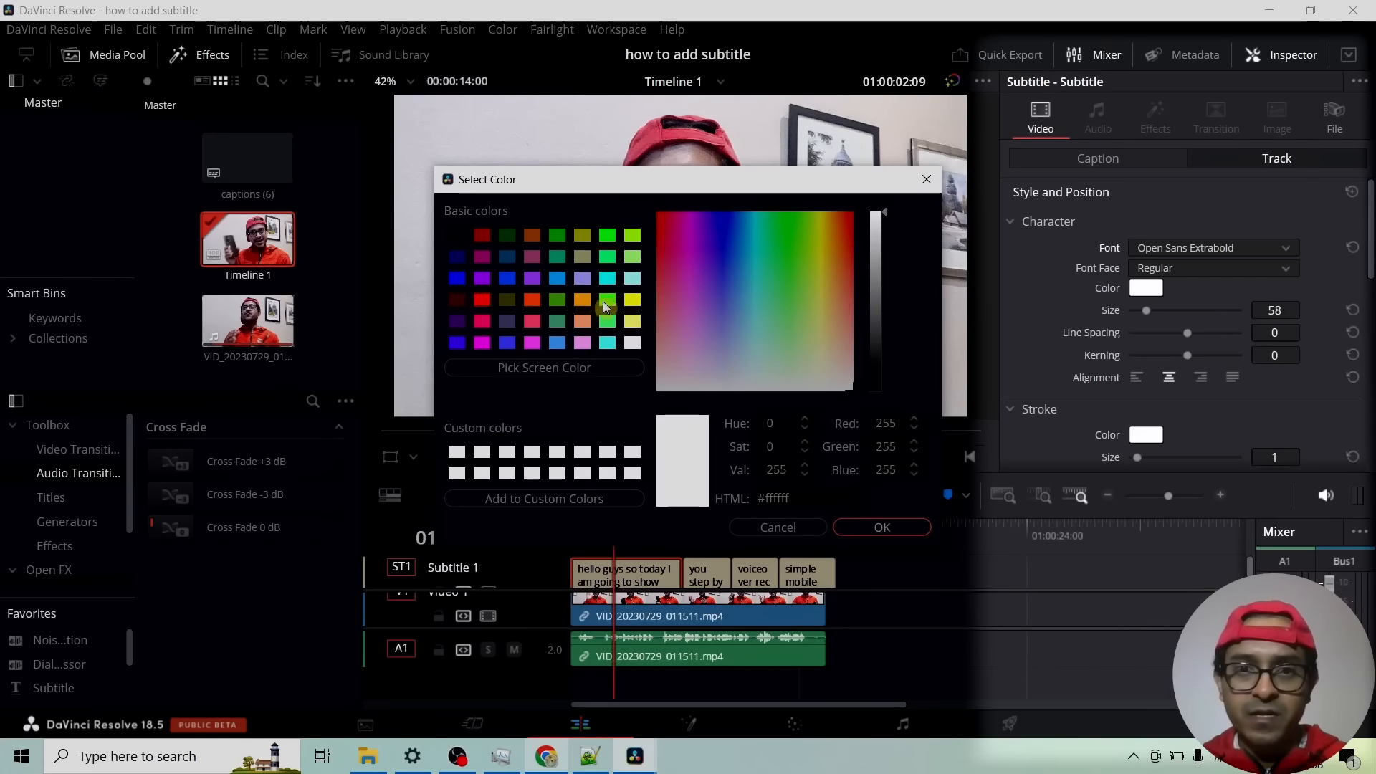
{"action": "left_click", "coordinate": [606, 300]}
{"action": "left_click", "coordinate": [882, 527]}
{"action": "left_click_drag", "start_coordinate": [1147, 308], "coordinate": [1151, 312]}
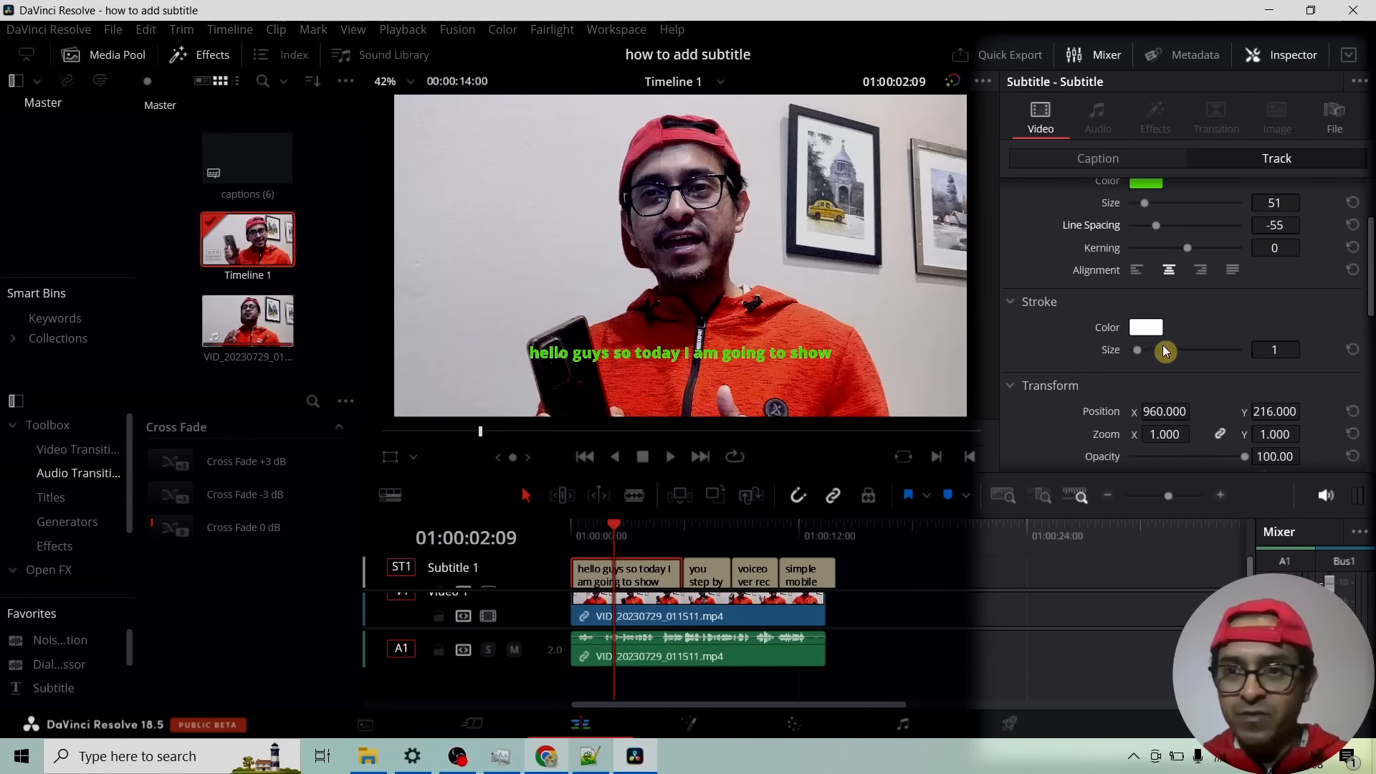
- Enable the background behind the track's subtitles and set its color to black
{"action": "scroll", "coordinate": [1180, 342], "scroll_direction": "down", "scroll_amount": 5}
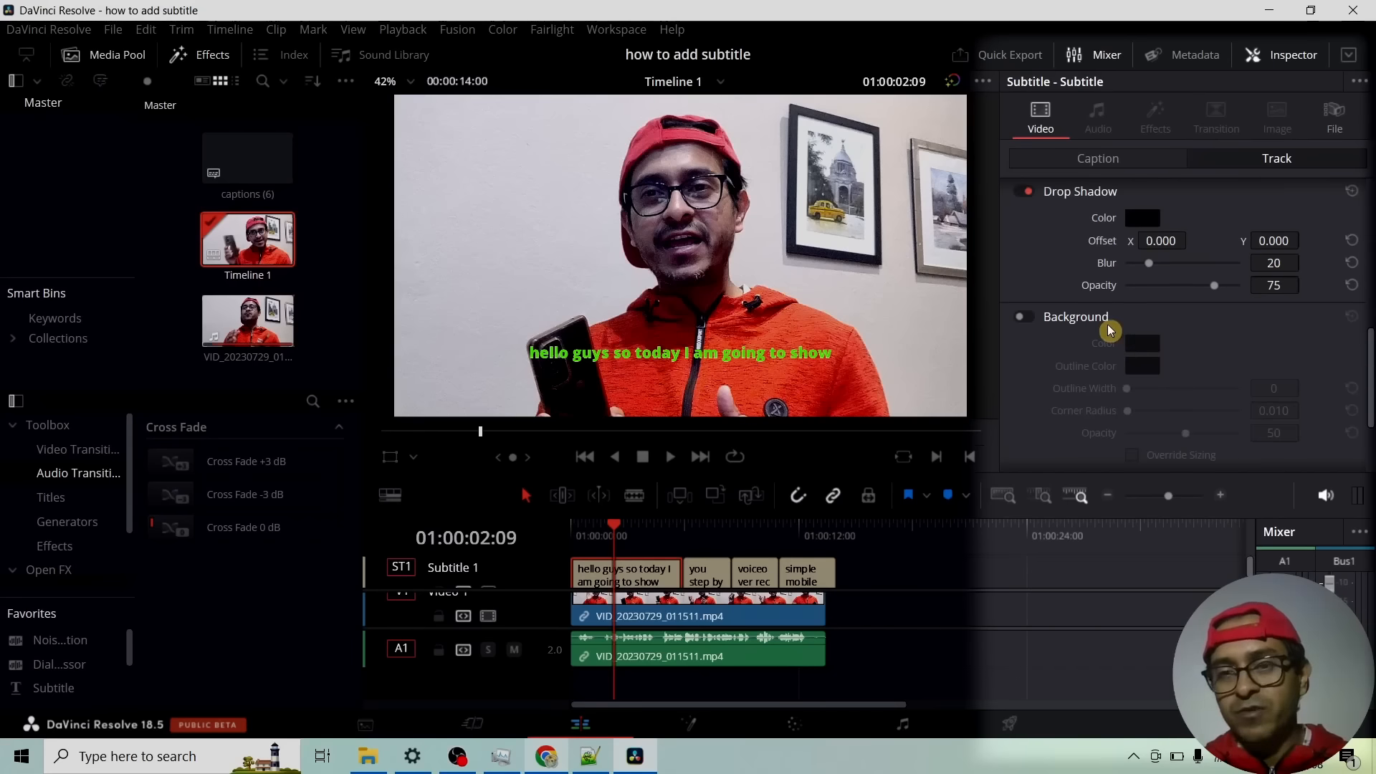
{"action": "left_click", "coordinate": [1028, 321]}
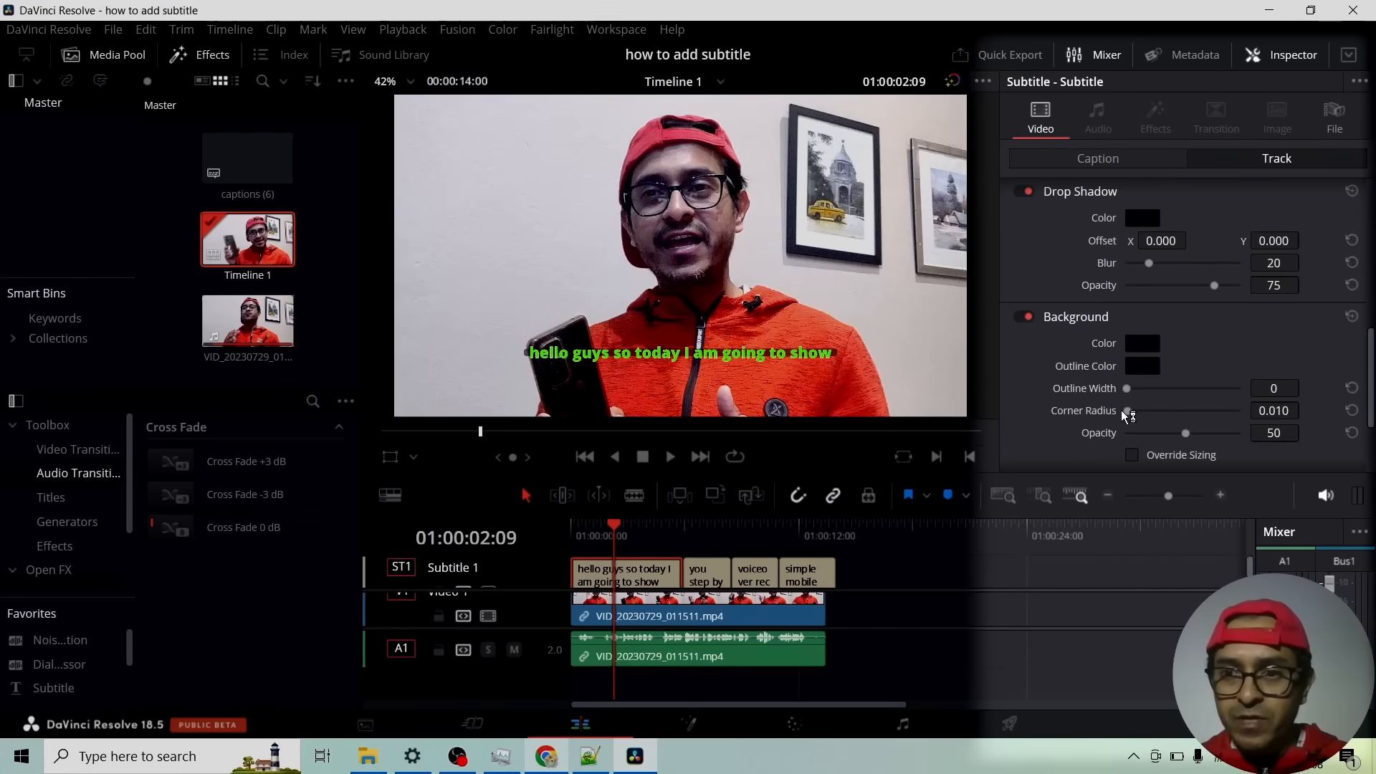
{"action": "left_click", "coordinate": [1144, 347]}
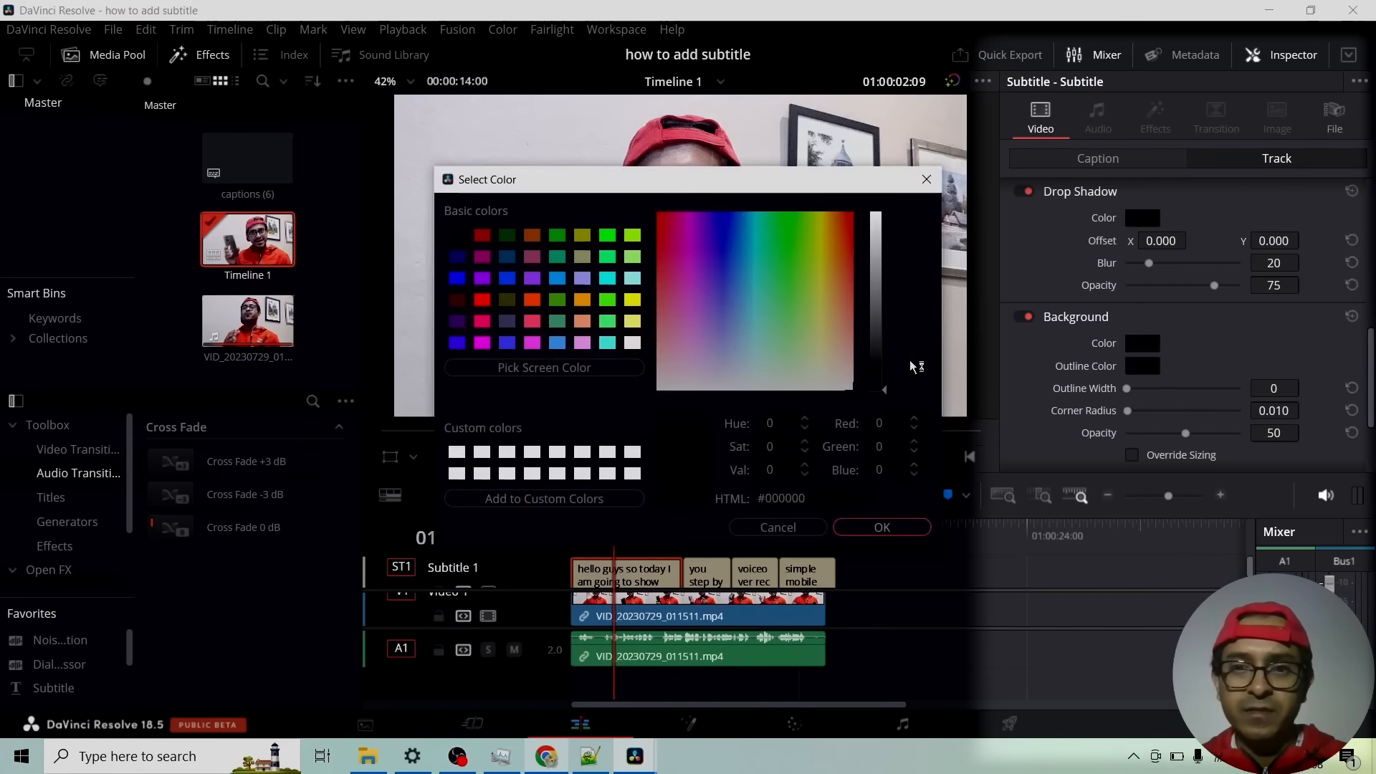
{"action": "left_click", "coordinate": [462, 239]}
{"action": "left_click", "coordinate": [886, 526]}
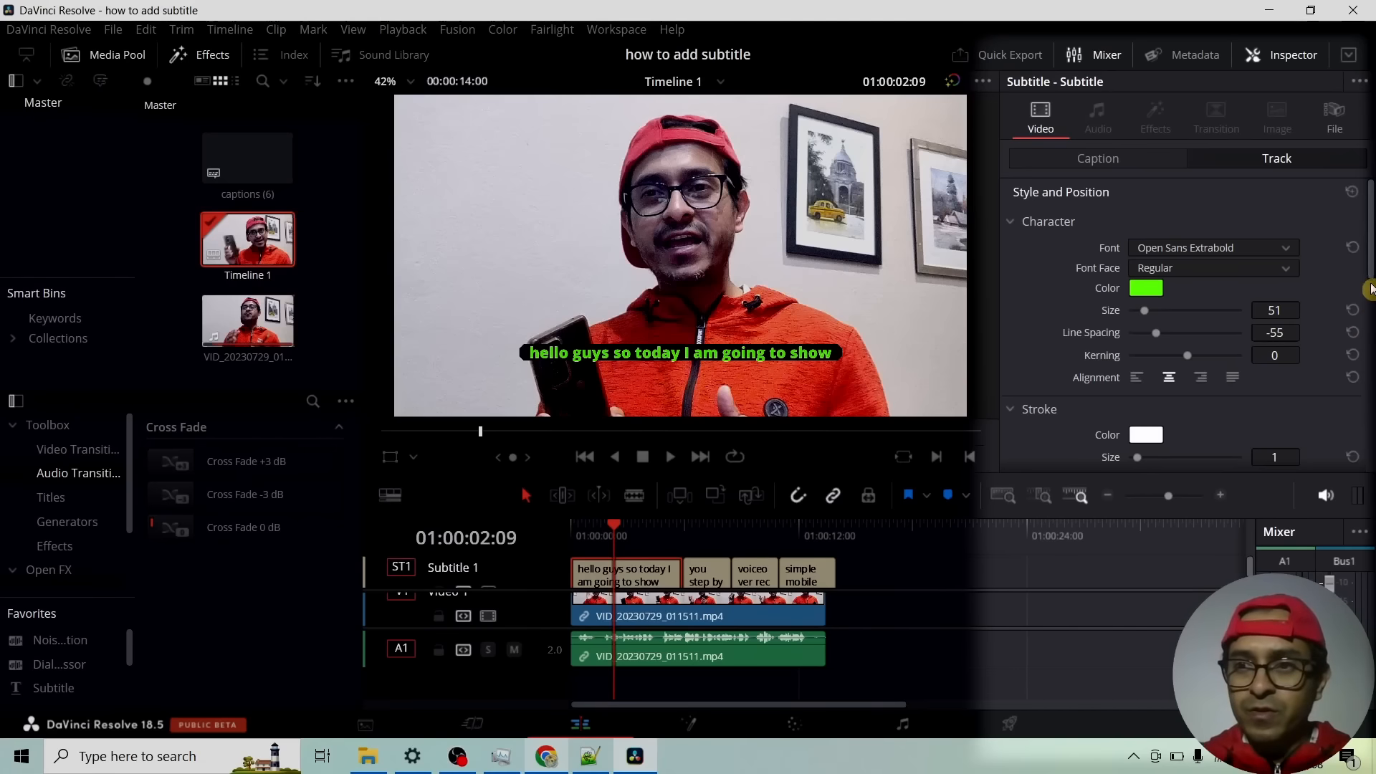
- Reposition the subtitle track to about X 922, Y 148 and scale its zoom to 1.020
{"action": "scroll", "coordinate": [1287, 287], "scroll_direction": "down", "scroll_amount": 2}
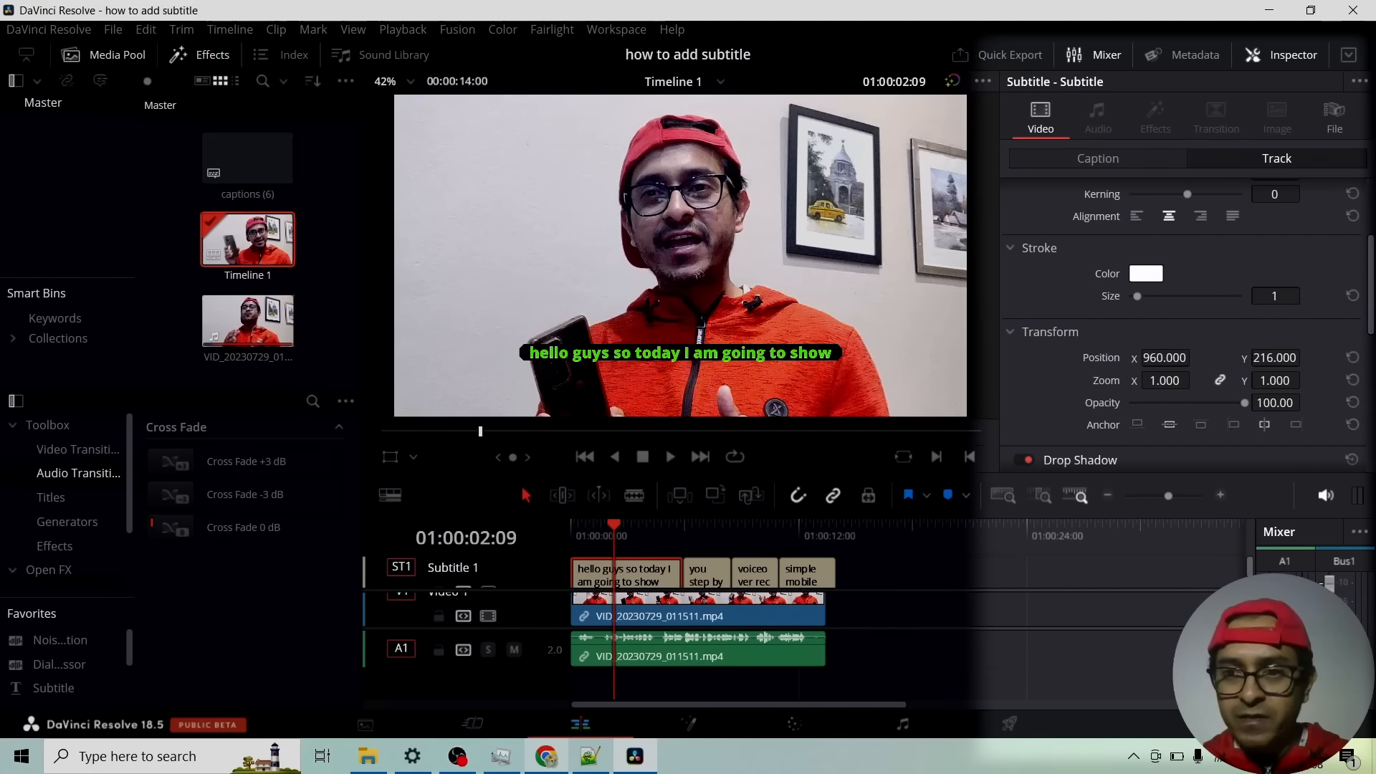
{"action": "mouse_move", "coordinate": [1195, 358]}
{"action": "left_mouse_down"}
{"action": "mouse_move", "coordinate": [1121, 358]}
{"action": "mouse_move", "coordinate": [1195, 358]}
{"action": "left_mouse_up"}
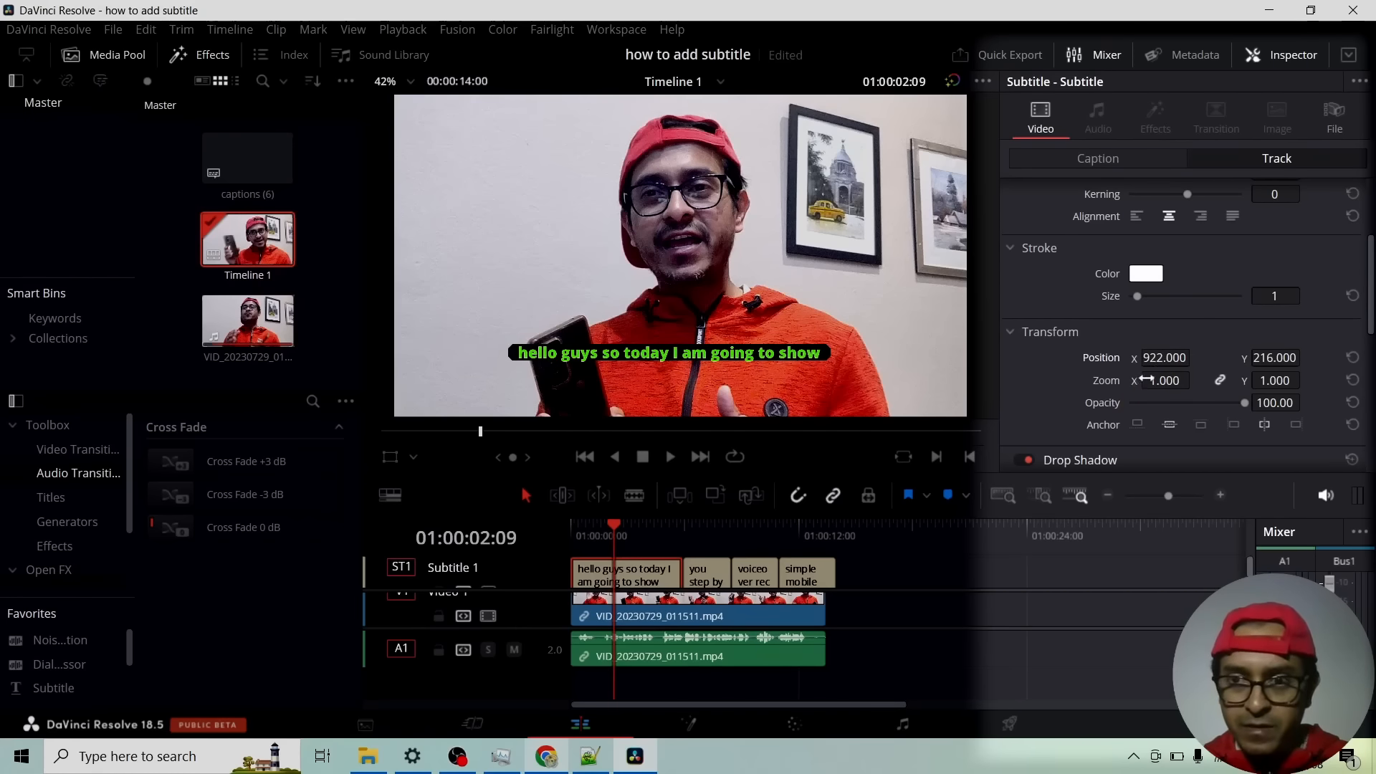
{"action": "mouse_move", "coordinate": [1163, 384]}
{"action": "left_mouse_down"}
{"action": "mouse_move", "coordinate": [1195, 380]}
{"action": "mouse_move", "coordinate": [1157, 381]}
{"action": "mouse_move", "coordinate": [1172, 380]}
{"action": "left_mouse_up"}
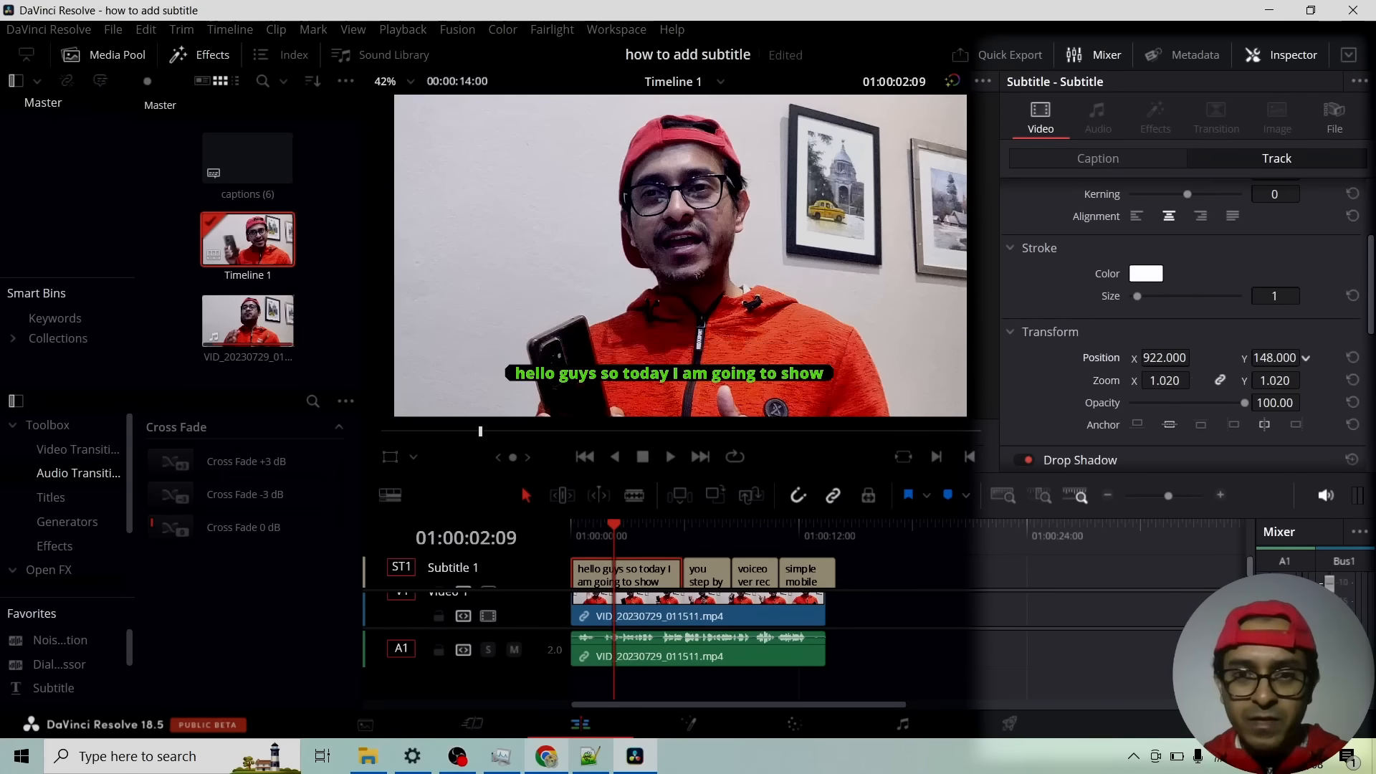
{"action": "left_click_drag", "start_coordinate": [1275, 358], "coordinate": [1241, 358]}
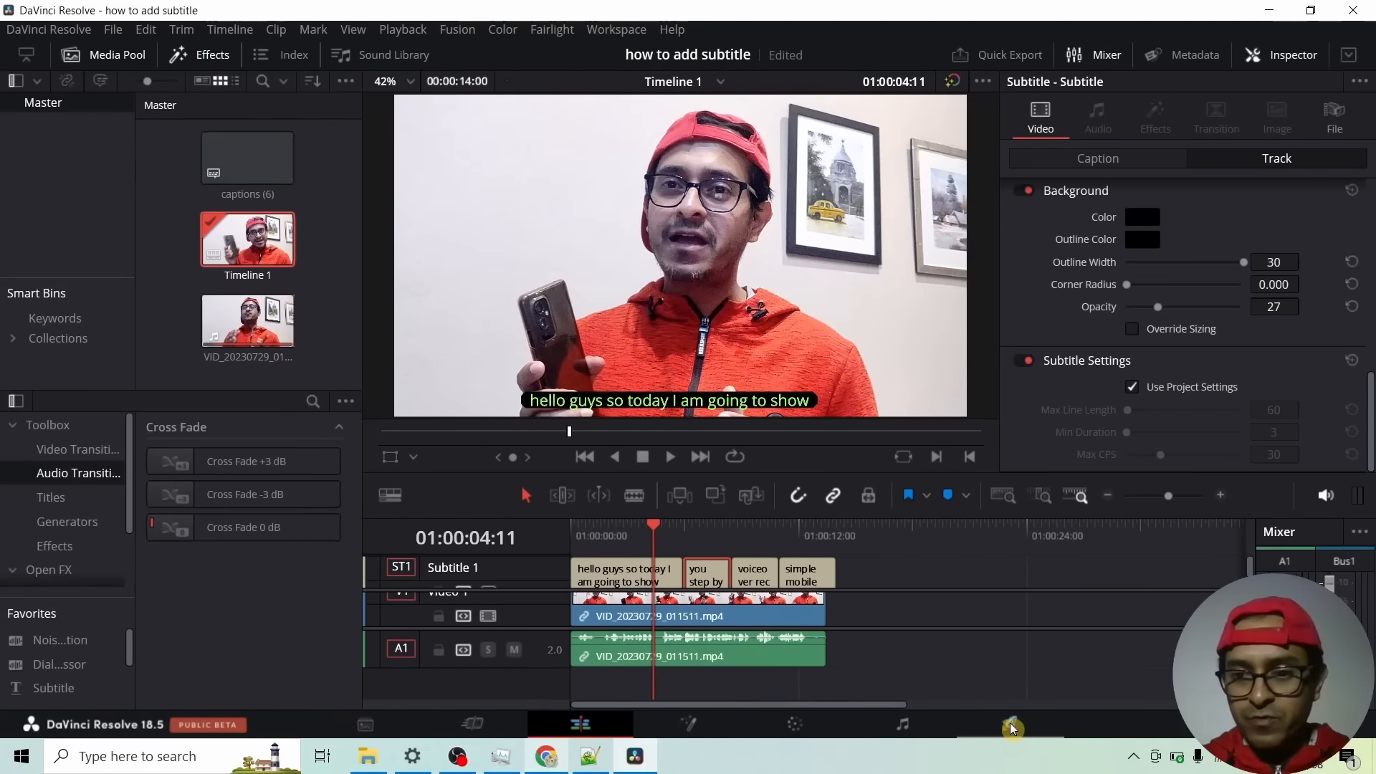
- Go to the Deliver page and choose the H.264 Master preset for rendering the timeline
{"action": "left_click", "coordinate": [1013, 728]}
{"action": "scroll", "coordinate": [287, 436], "scroll_direction": "down", "scroll_amount": 3}
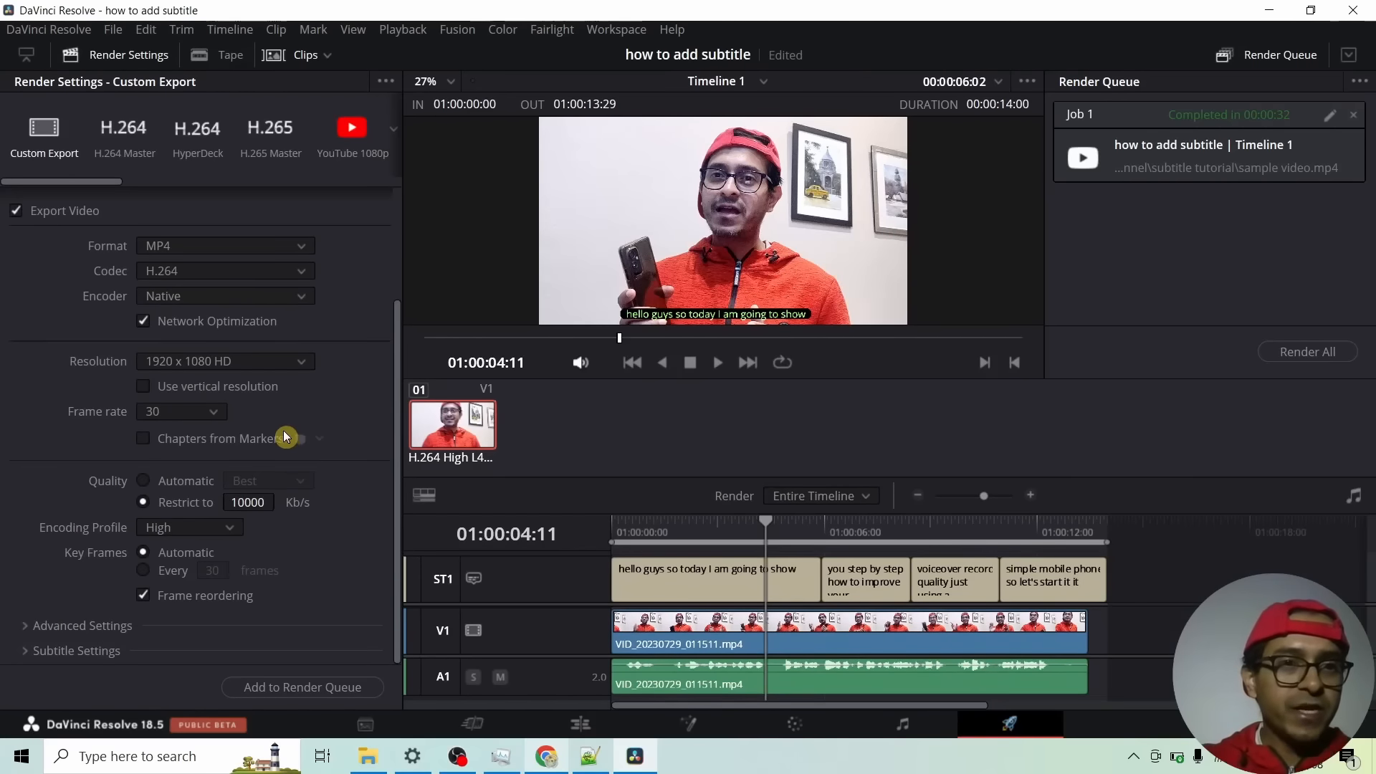
{"action": "scroll", "coordinate": [287, 436], "scroll_direction": "up", "scroll_amount": 3}
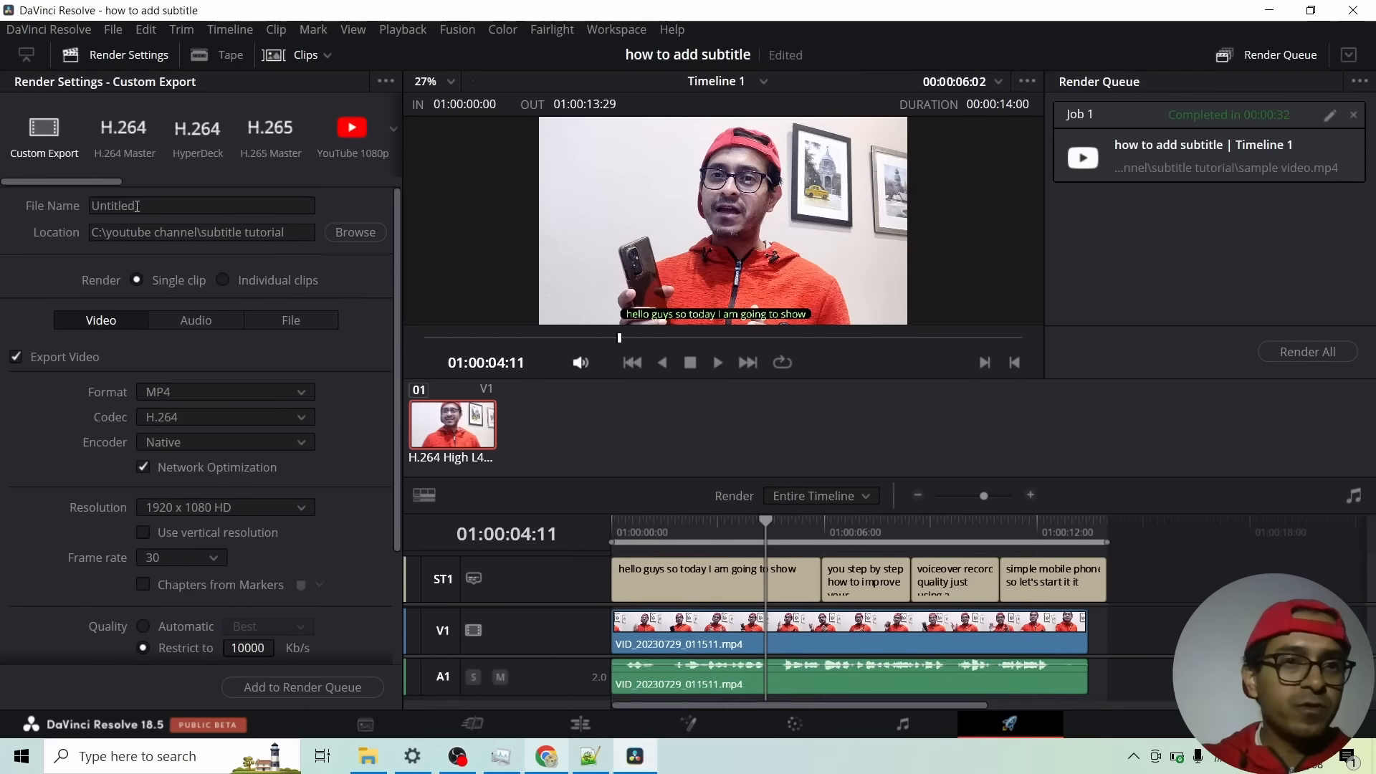
{"action": "left_click", "coordinate": [125, 129]}
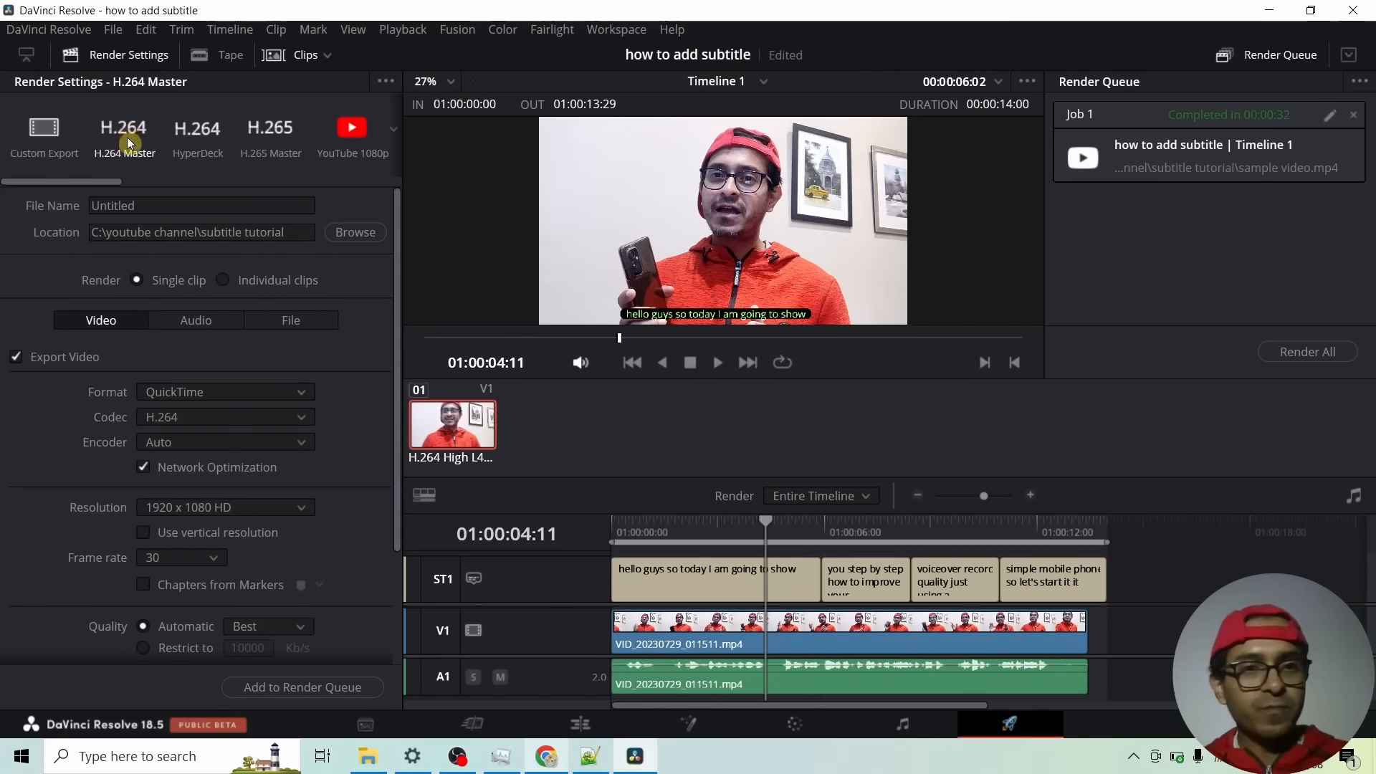
{"action": "left_click", "coordinate": [156, 207]}
- Expand the render's subtitle settings and enable subtitle export
{"action": "scroll", "coordinate": [154, 611], "scroll_direction": "down", "scroll_amount": 3}
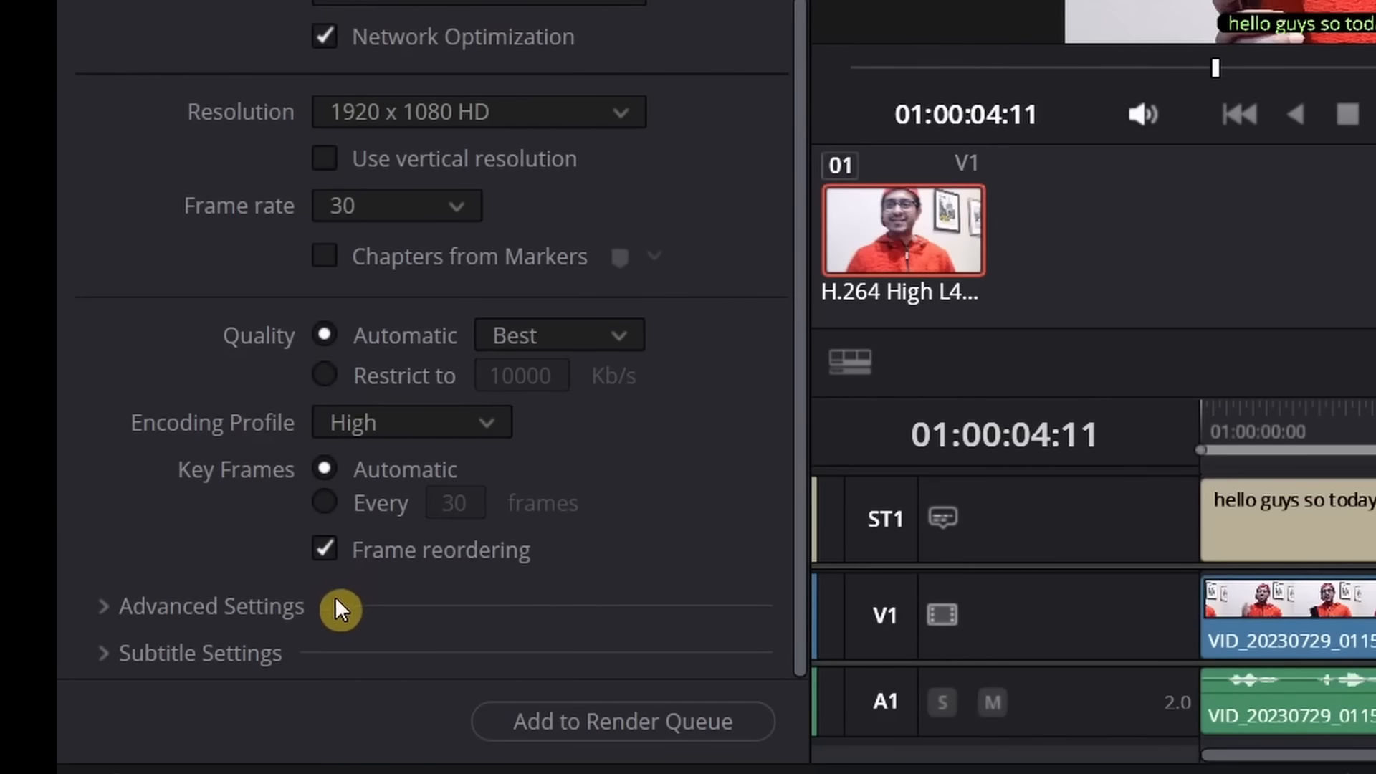
{"action": "left_click", "coordinate": [105, 649]}
{"action": "scroll", "coordinate": [394, 569], "scroll_direction": "down", "scroll_amount": 3}
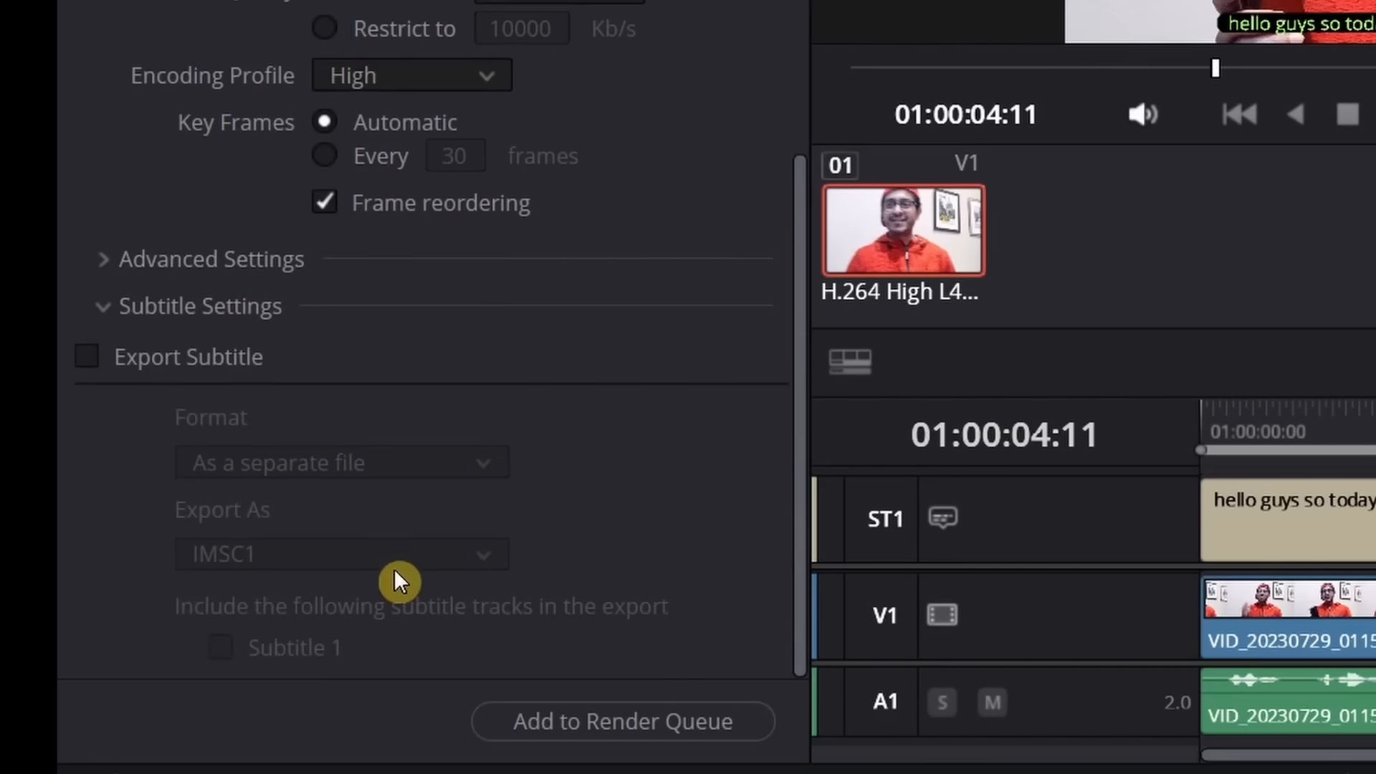
{"action": "left_click", "coordinate": [91, 354]}
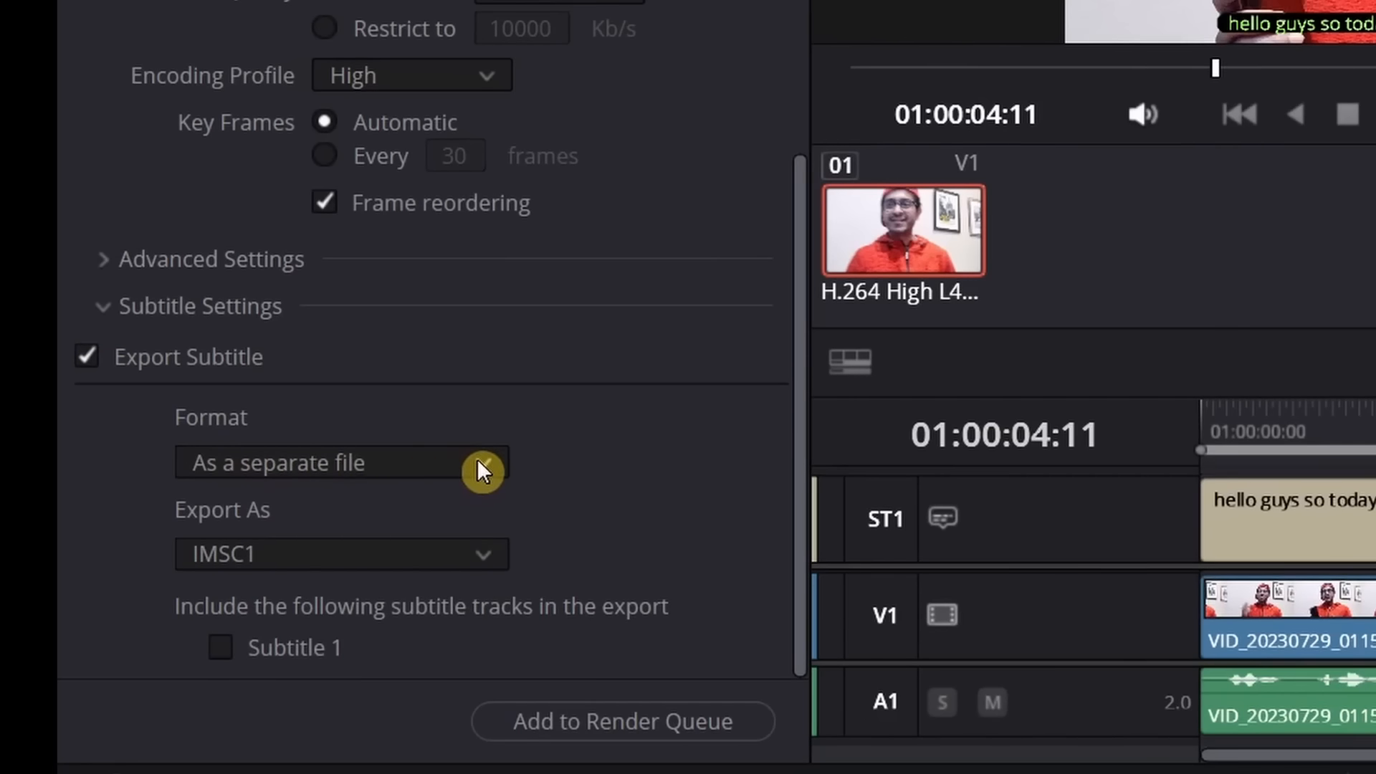
- Choose SRT as the file type for separate subtitle export, and switch the subtitle format to Burn into video
{"action": "left_click", "coordinate": [473, 556]}
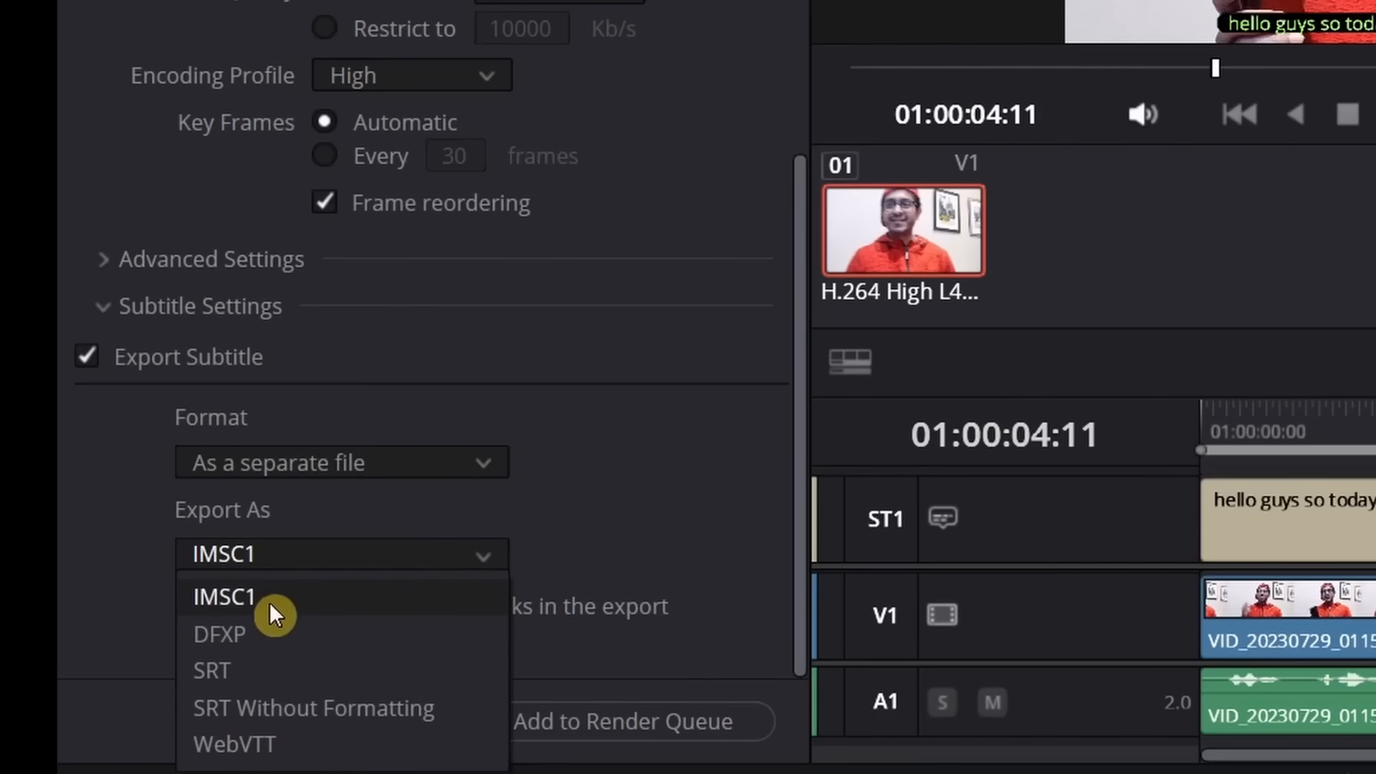
{"action": "left_click", "coordinate": [300, 671]}
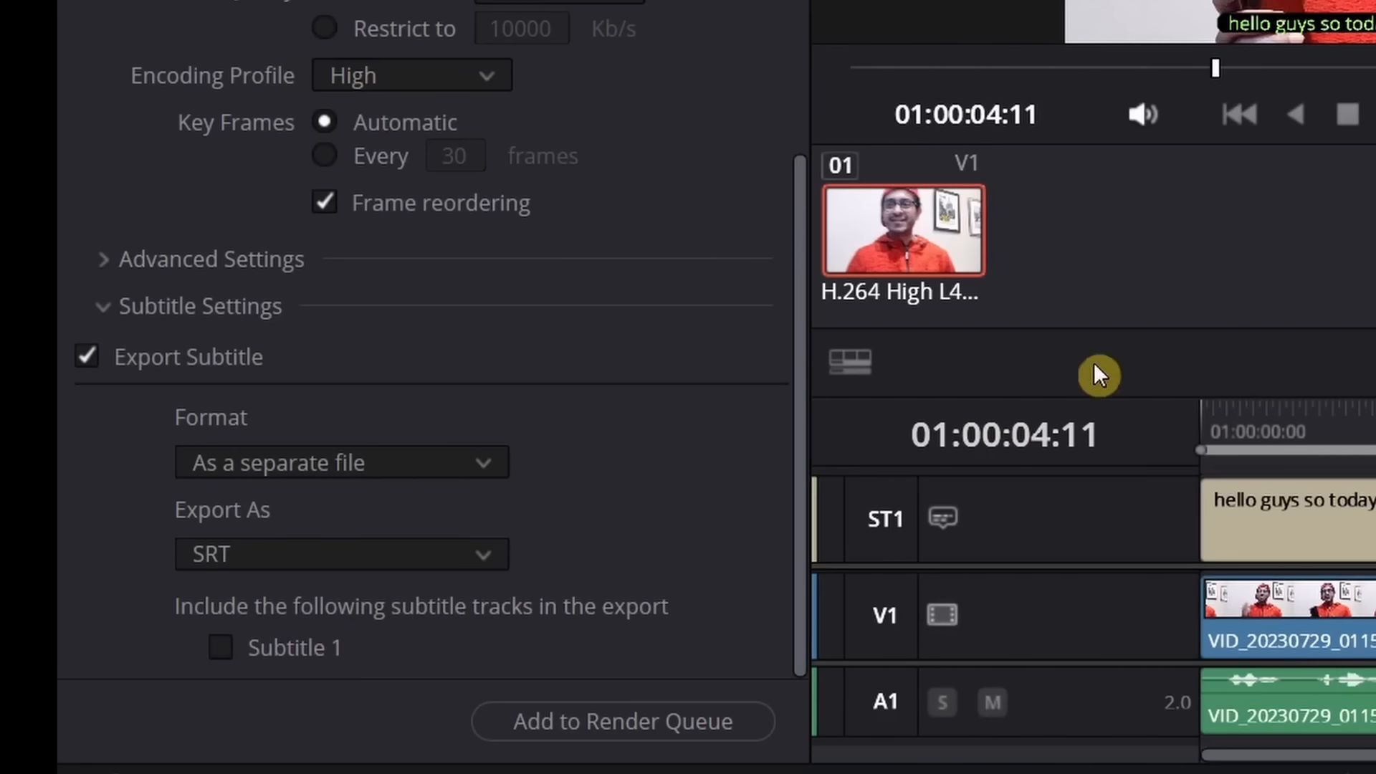
{"action": "left_click", "coordinate": [398, 462]}
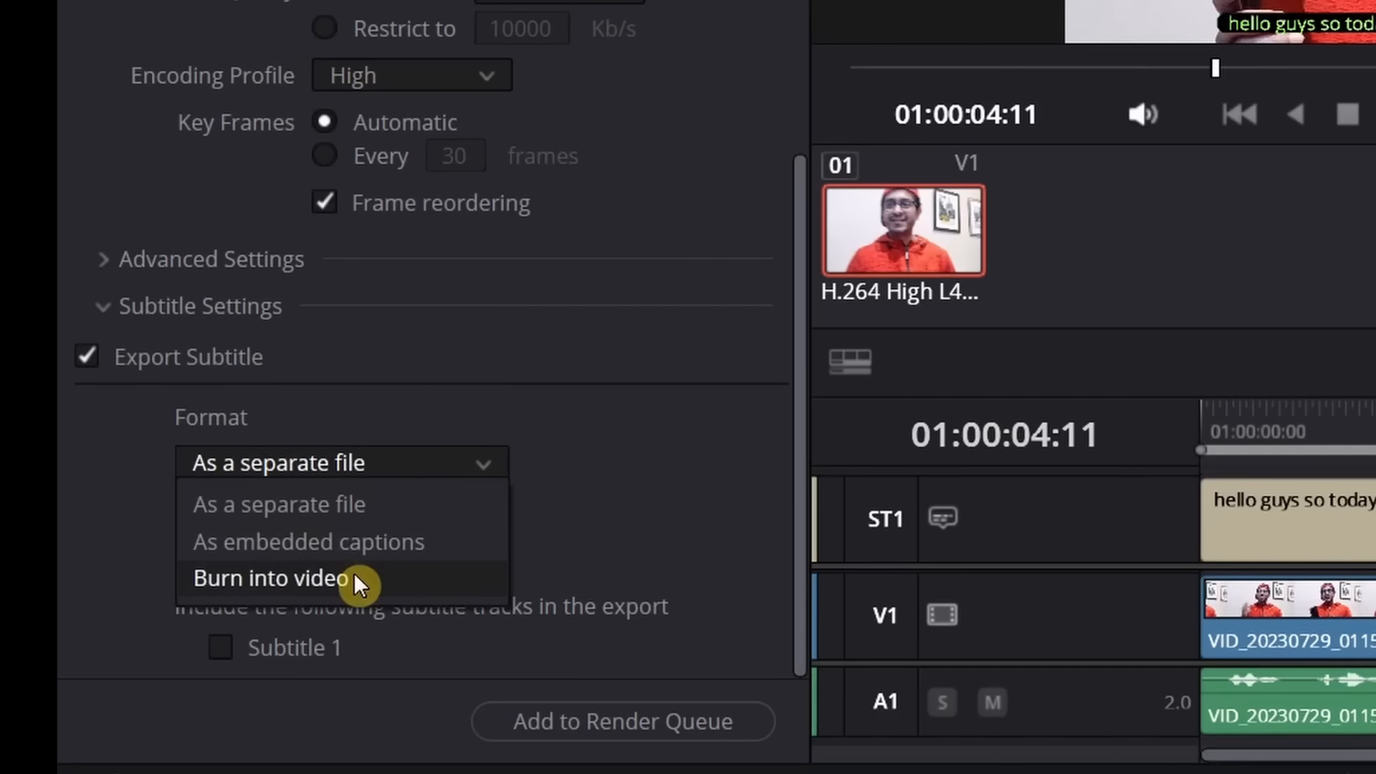
{"action": "left_click", "coordinate": [305, 579]}
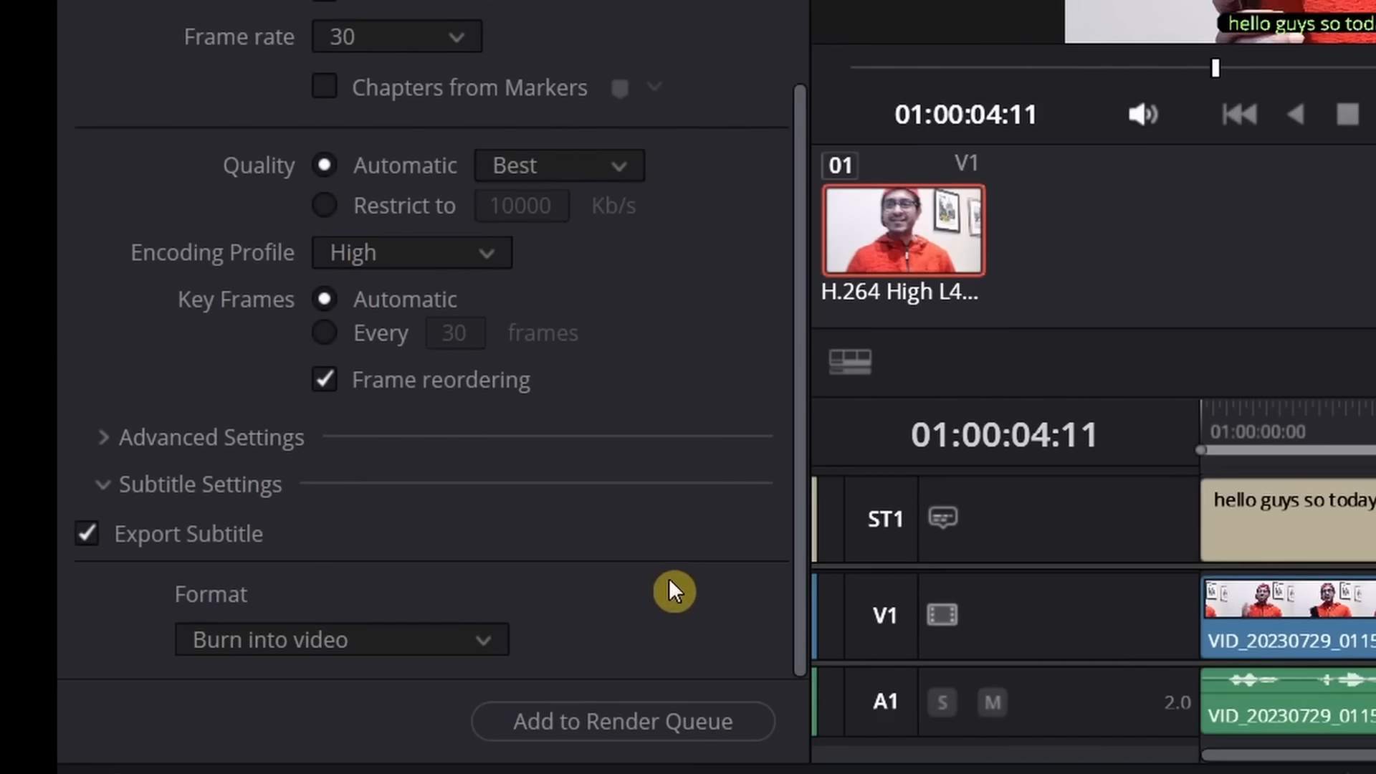